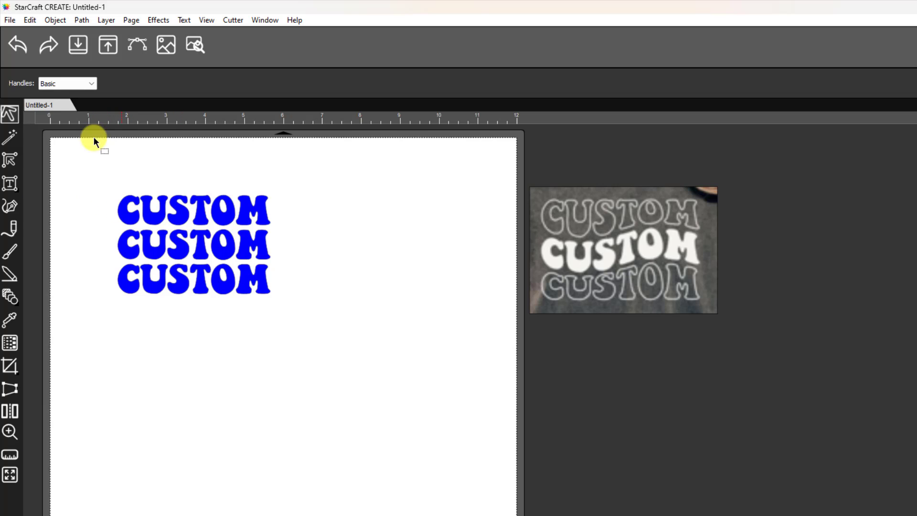
click(55, 20)
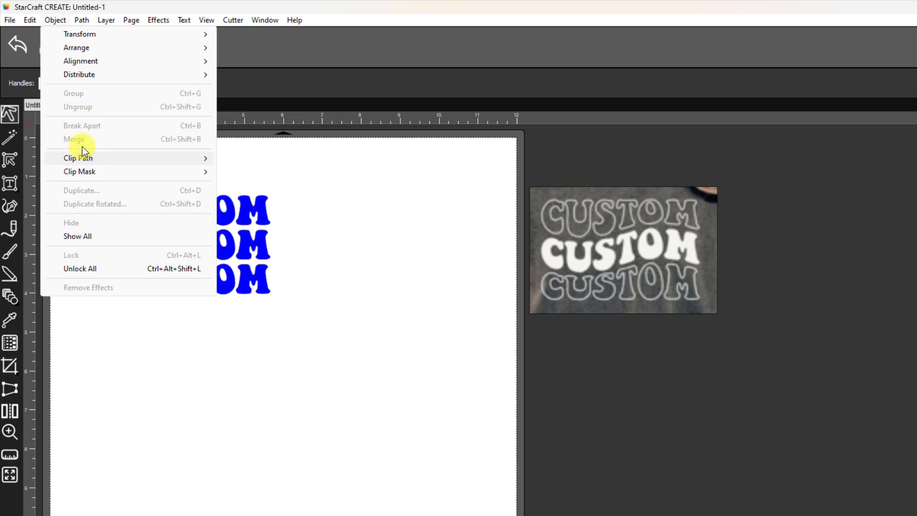
click(301, 276)
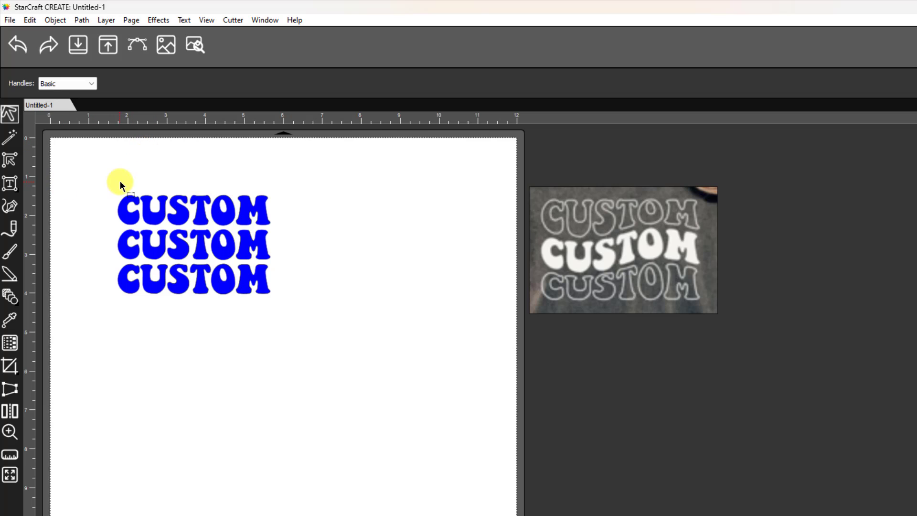
Apply a Bridge Warp with a bottom offset of -0.20 in to the letters CUST in the top CUSTOM row.
drag(109, 183, 218, 226)
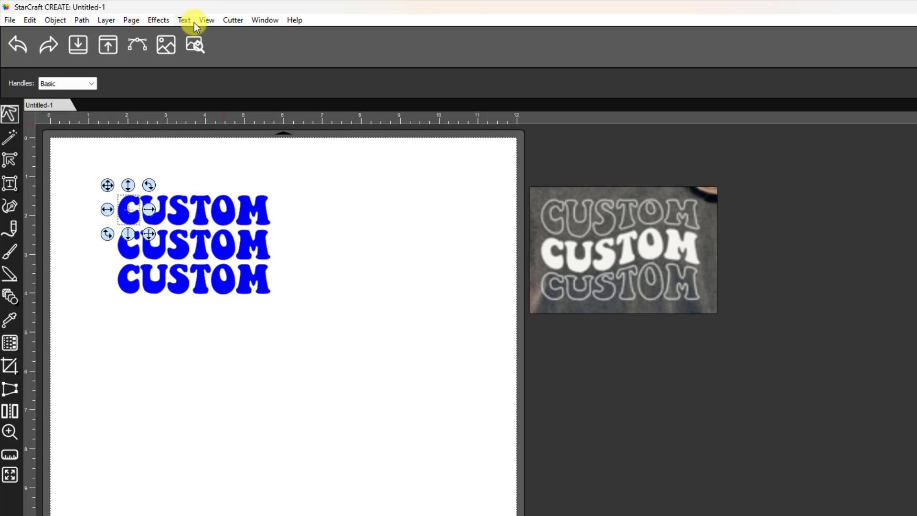
drag(87, 162, 215, 241)
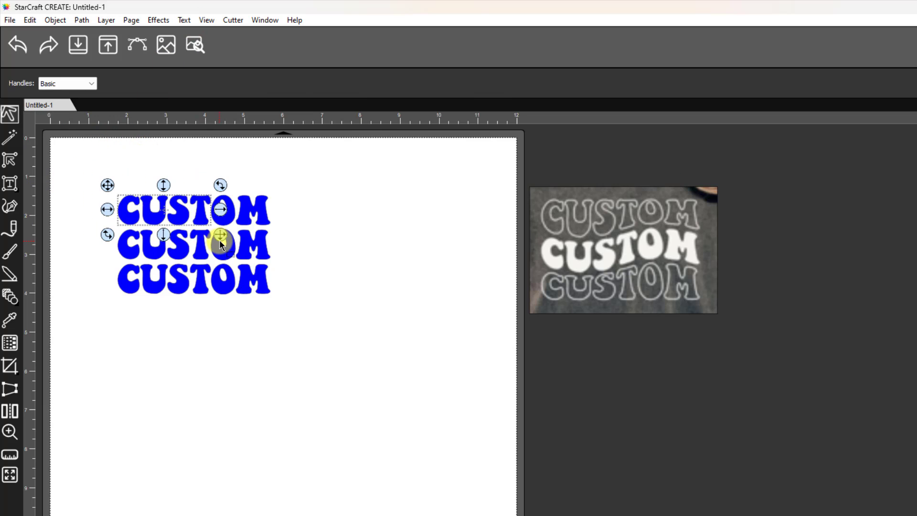
click(159, 21)
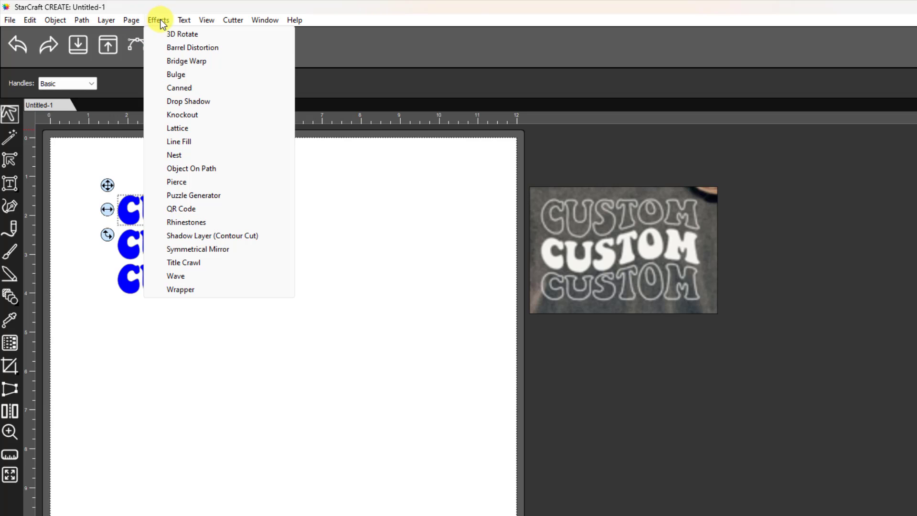
click(179, 61)
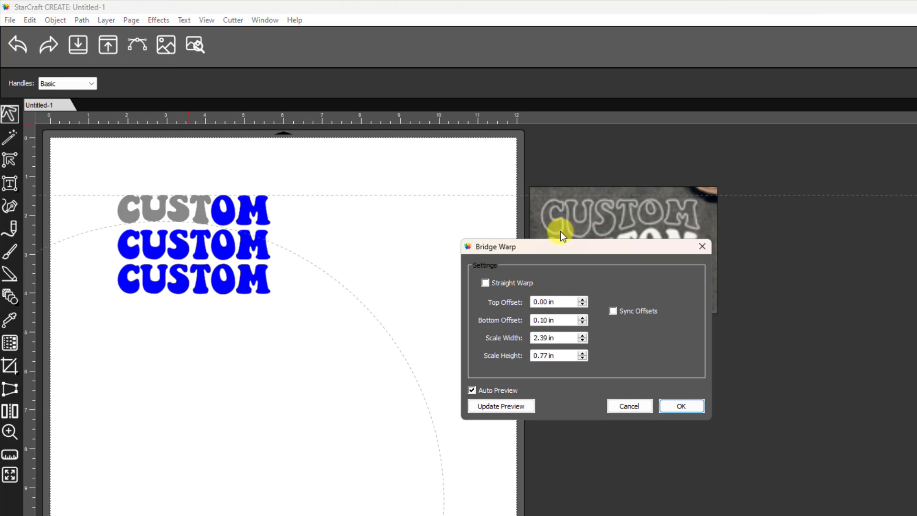
drag(554, 246, 494, 171)
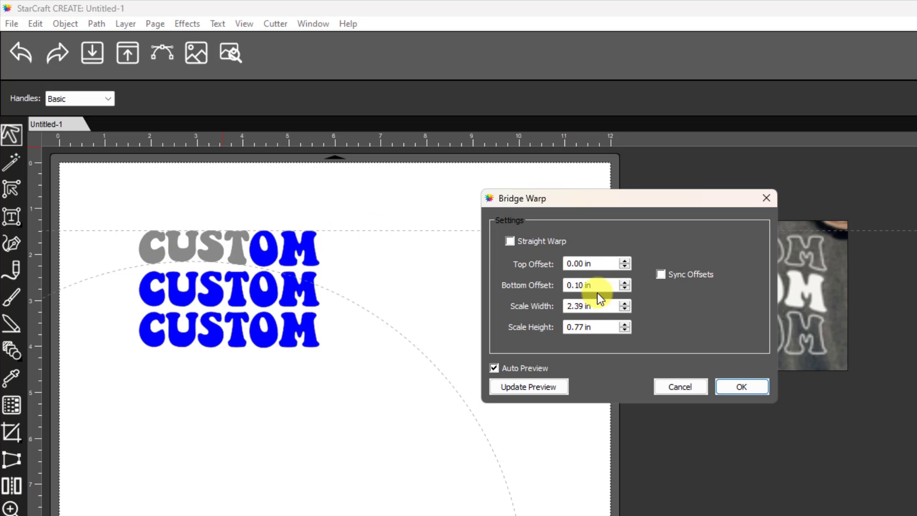
click(623, 288)
click(623, 289)
click(623, 289)
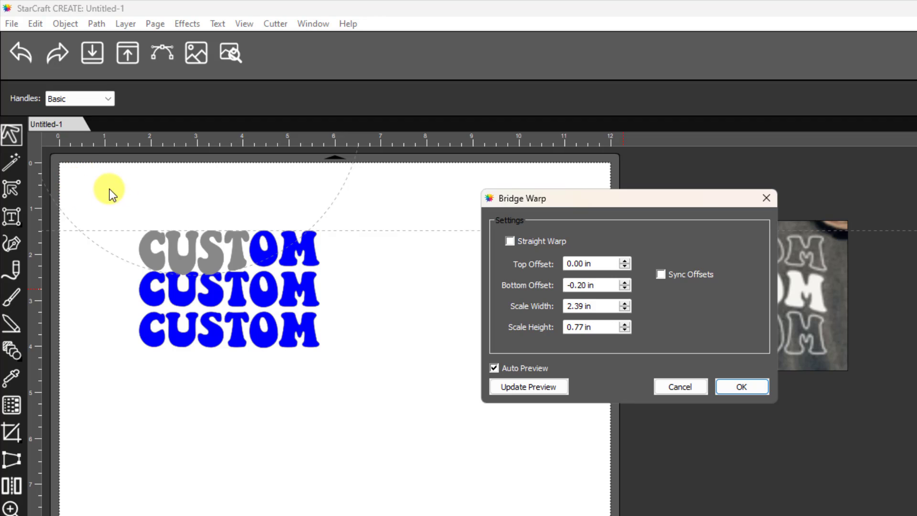
drag(625, 204, 459, 201)
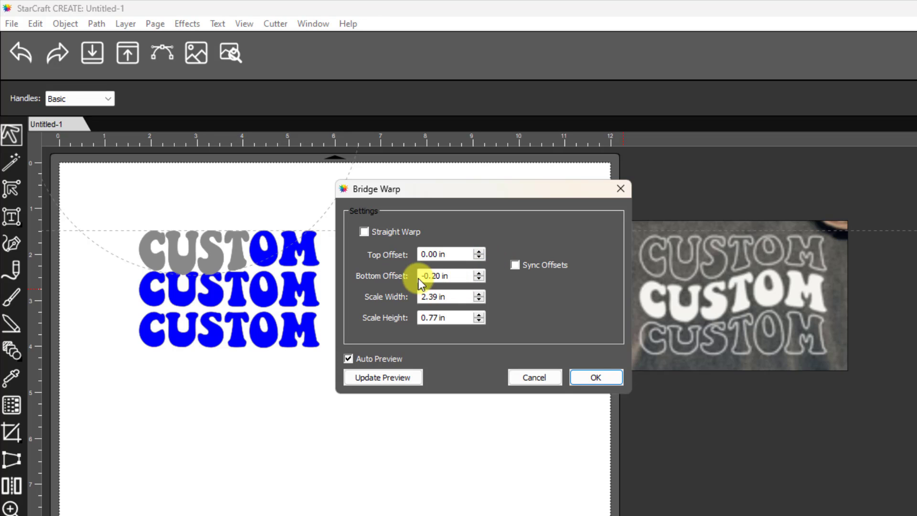
click(592, 377)
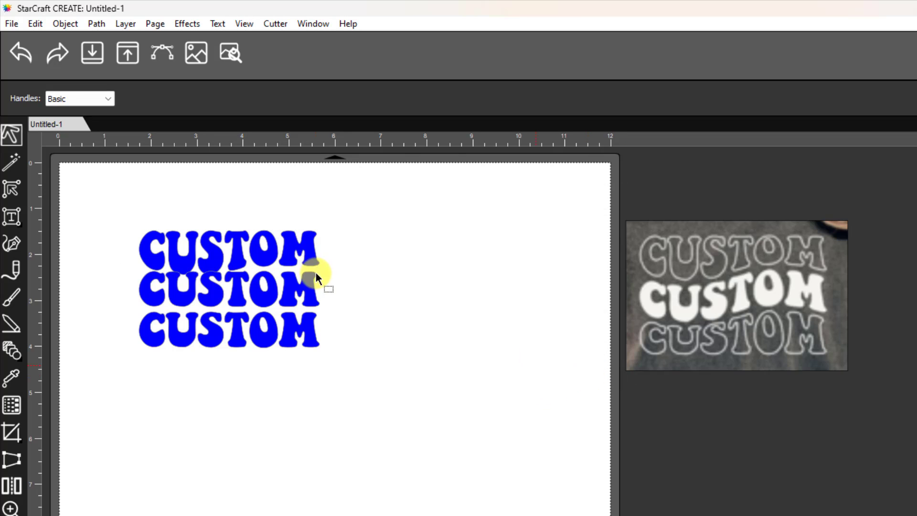
Apply a Bridge Warp with a bottom offset of 0.20 in to the letters OM in the top row.
drag(236, 201, 343, 276)
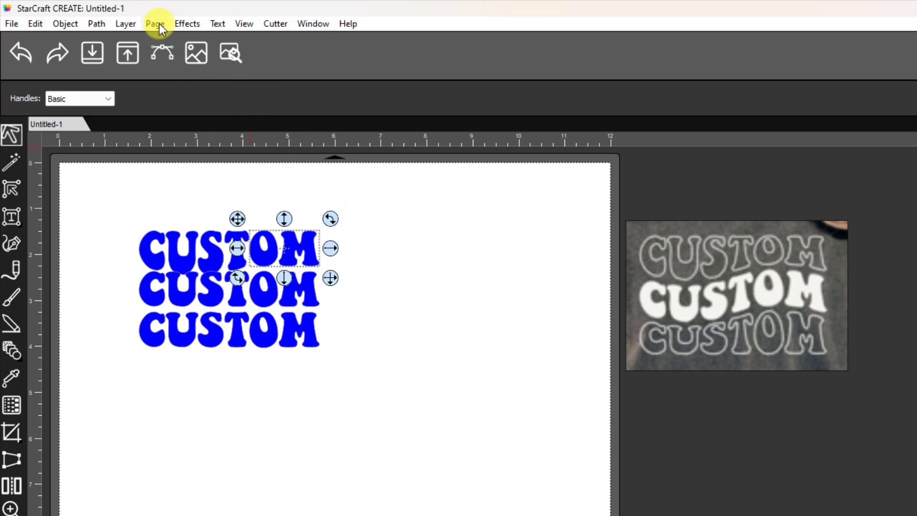
click(96, 23)
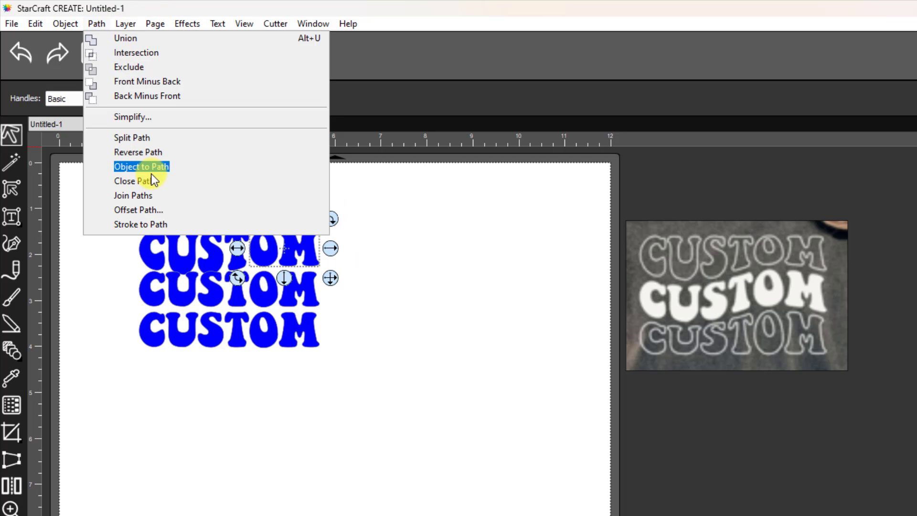
mouse_move(187, 21)
click(213, 73)
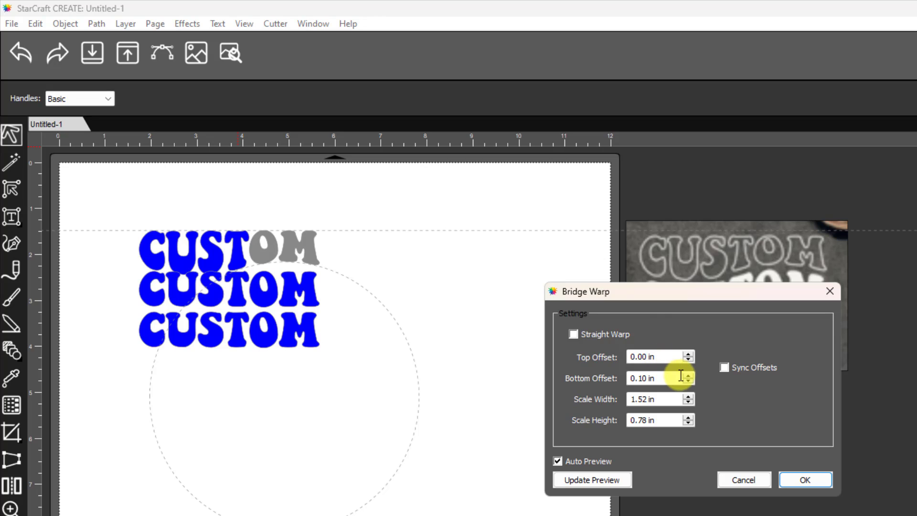
click(688, 375)
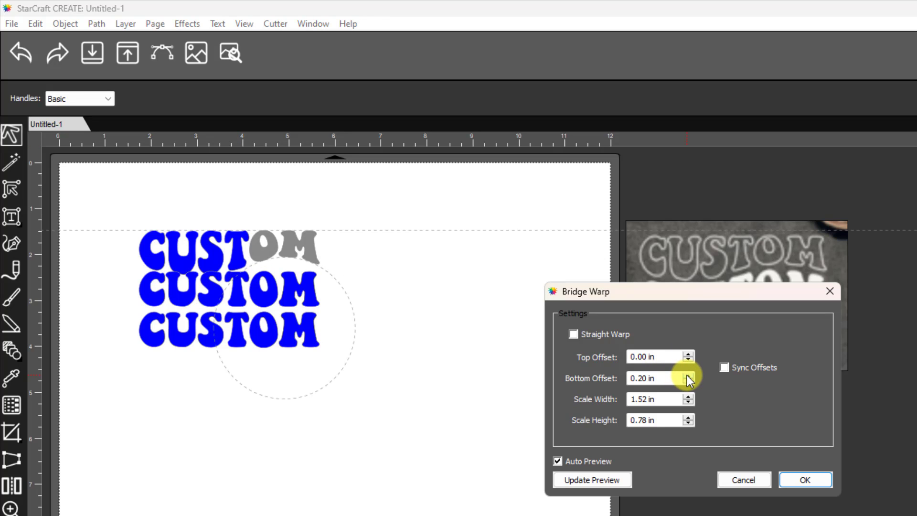
click(799, 483)
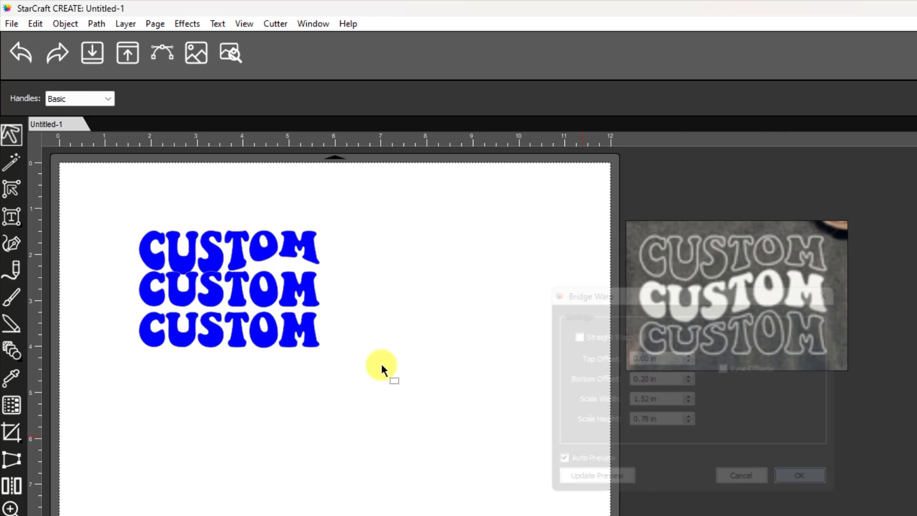
Bridge Warp the letters CUST in the bottom row with a top offset of -0.20 in and a bottom offset of 0.00 in.
drag(99, 300, 271, 373)
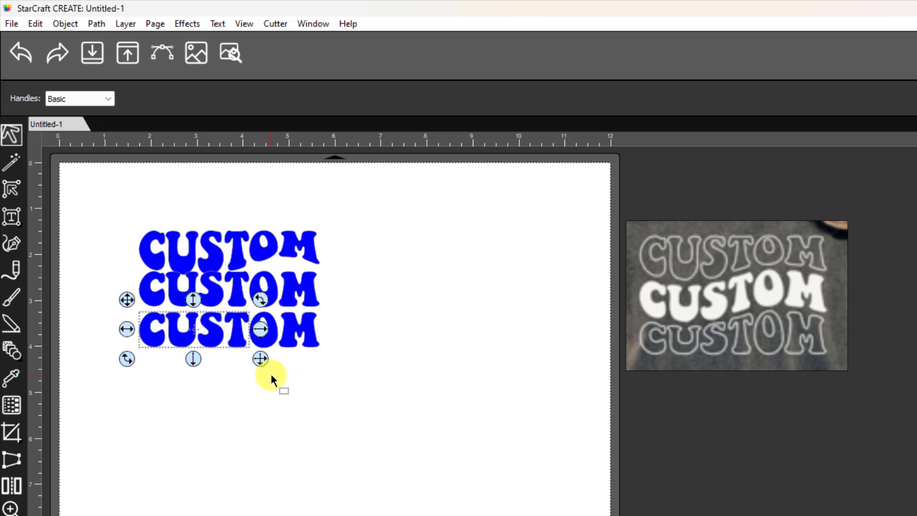
click(185, 23)
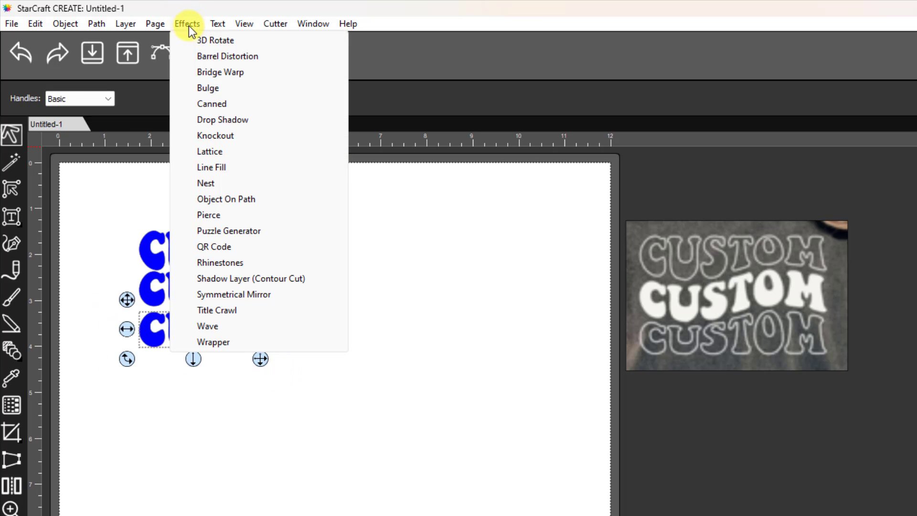
click(213, 70)
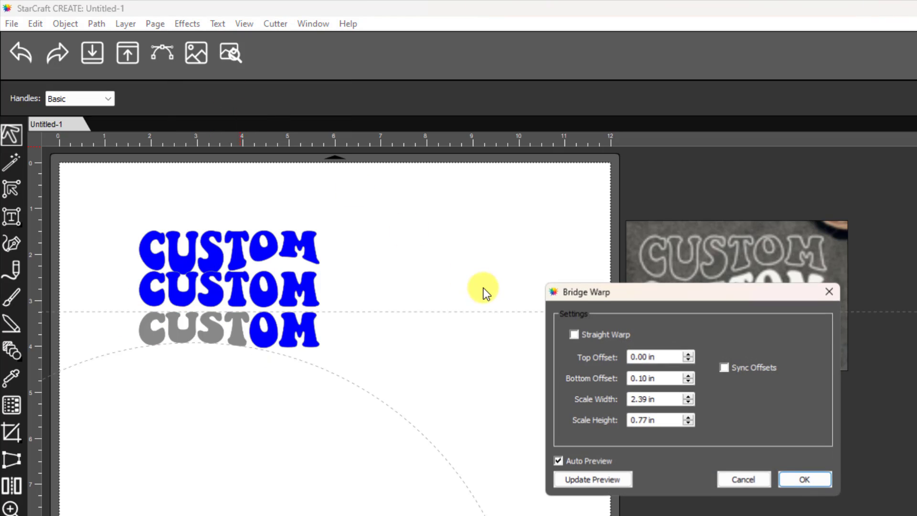
click(688, 381)
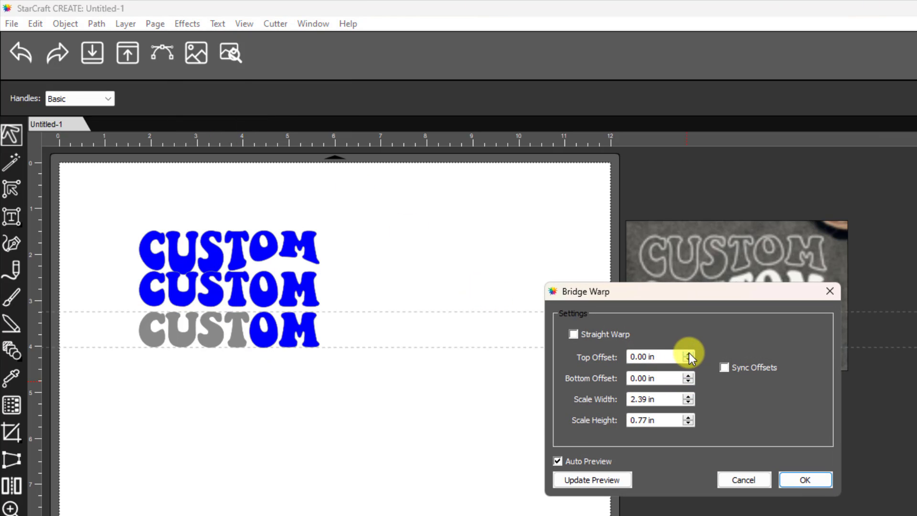
click(688, 360)
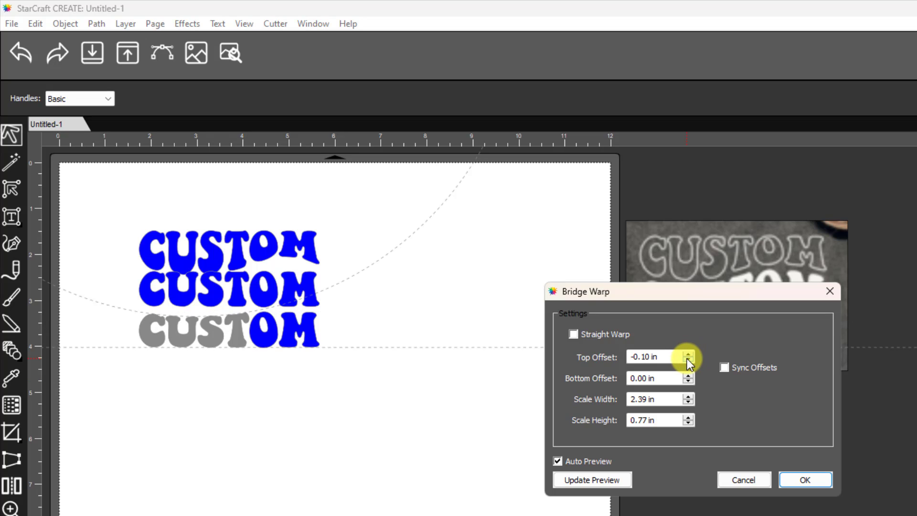
click(688, 360)
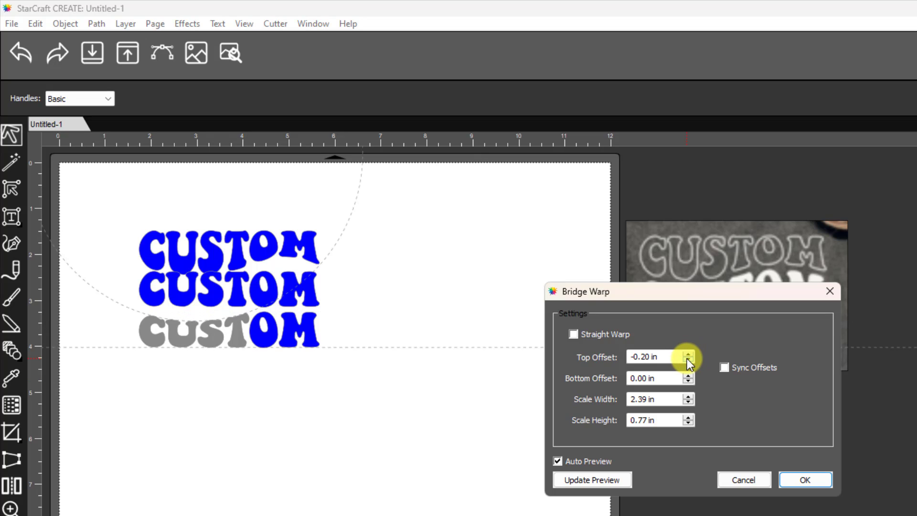
click(812, 479)
Bridge Warp the letters OM in the bottom row with a top offset of 0.20 in and a bottom offset of 0.00 in.
drag(420, 389, 237, 297)
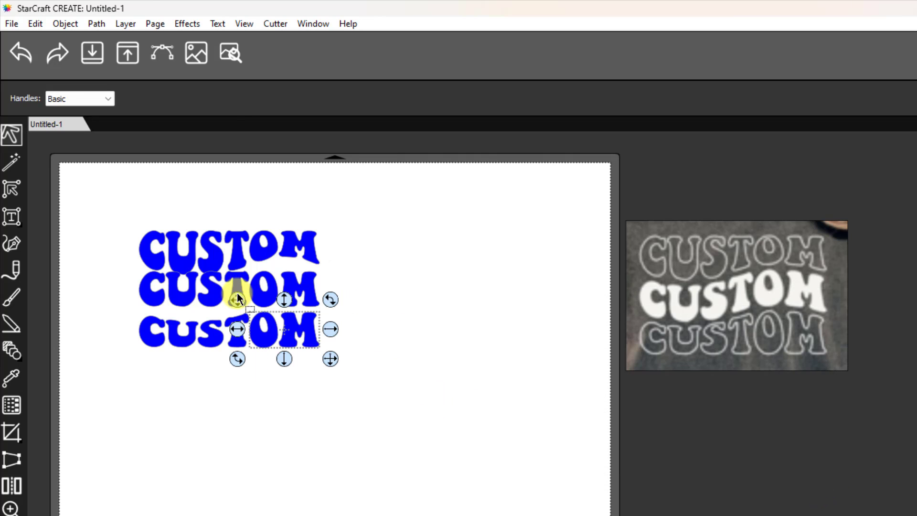
click(182, 23)
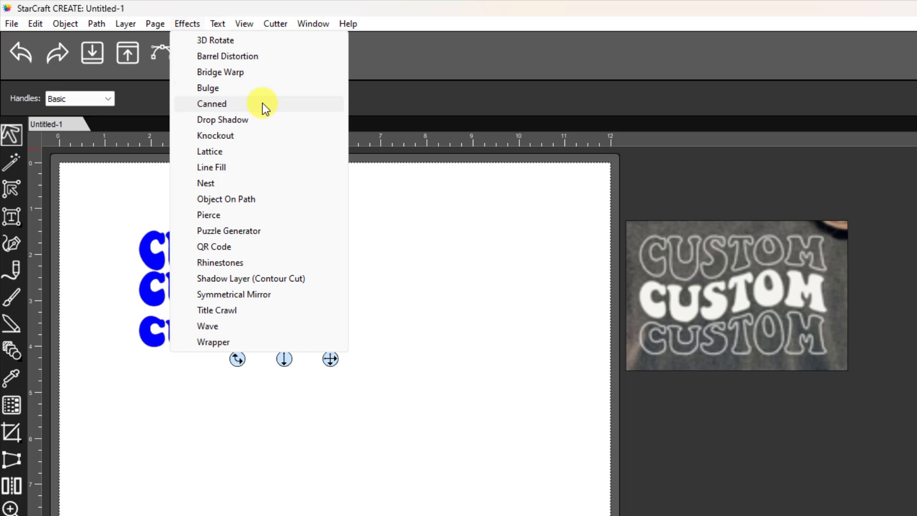
click(231, 73)
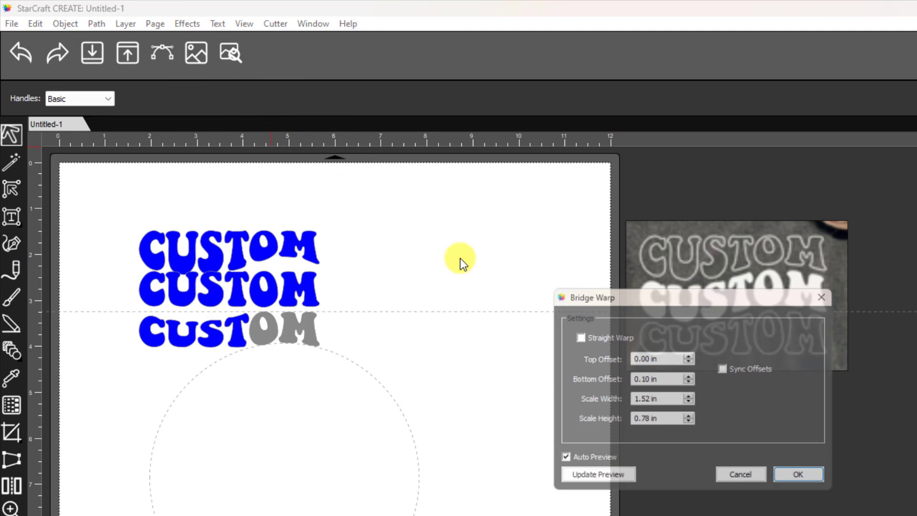
click(688, 381)
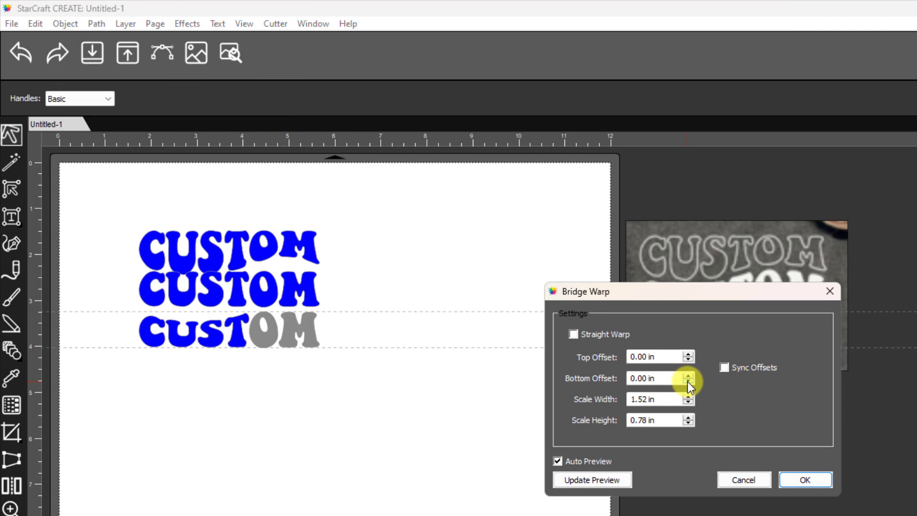
click(688, 353)
click(688, 353)
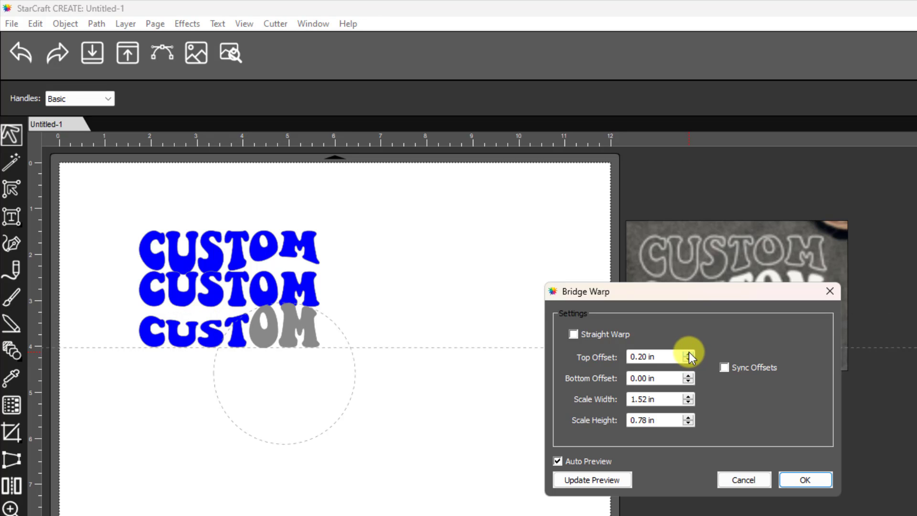
click(815, 477)
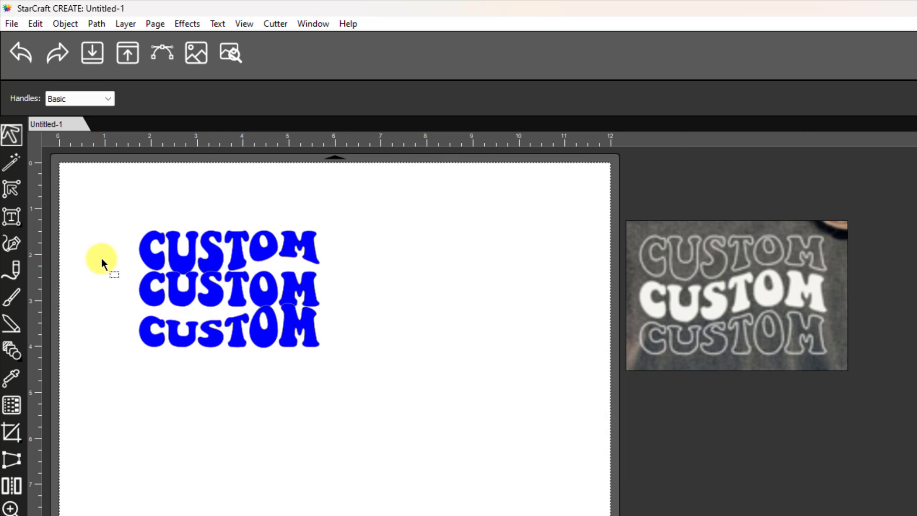
Apply a Bridge Warp with synced offsets and a bottom offset of -0.20 in to the letters CUST in the middle row.
drag(98, 256, 262, 320)
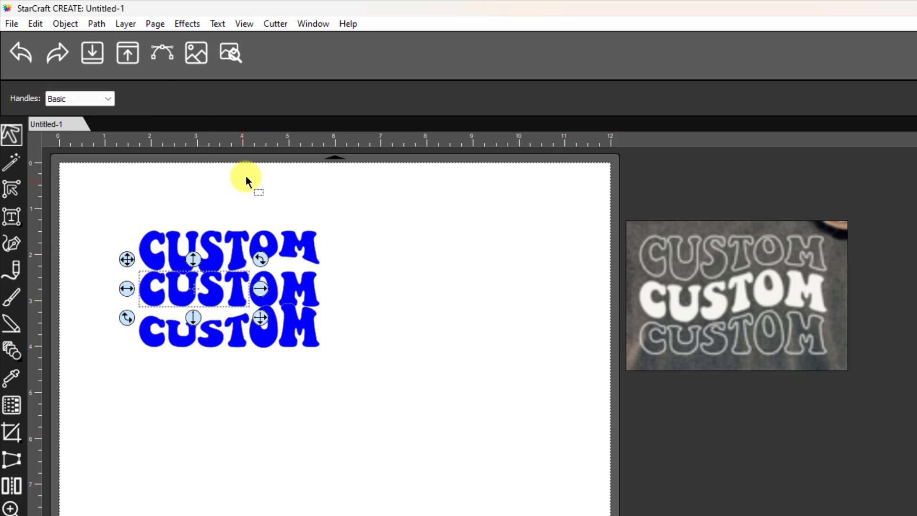
click(188, 23)
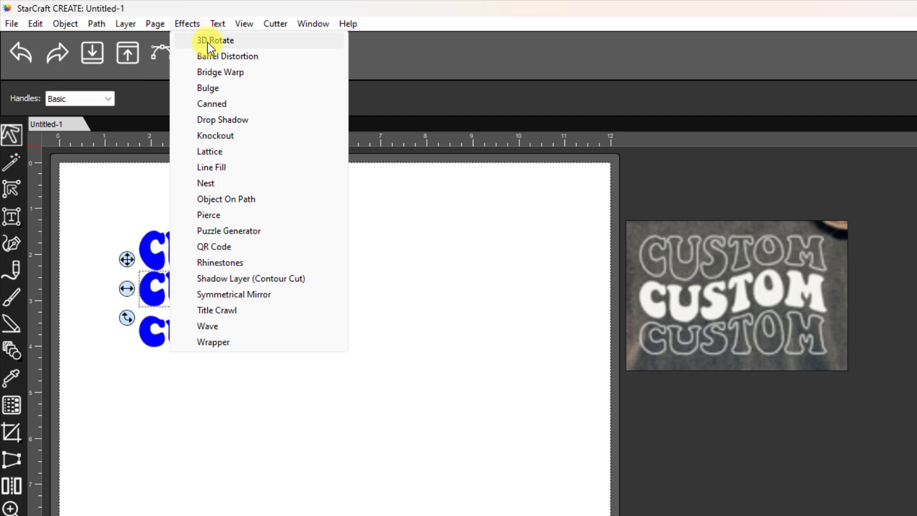
click(212, 71)
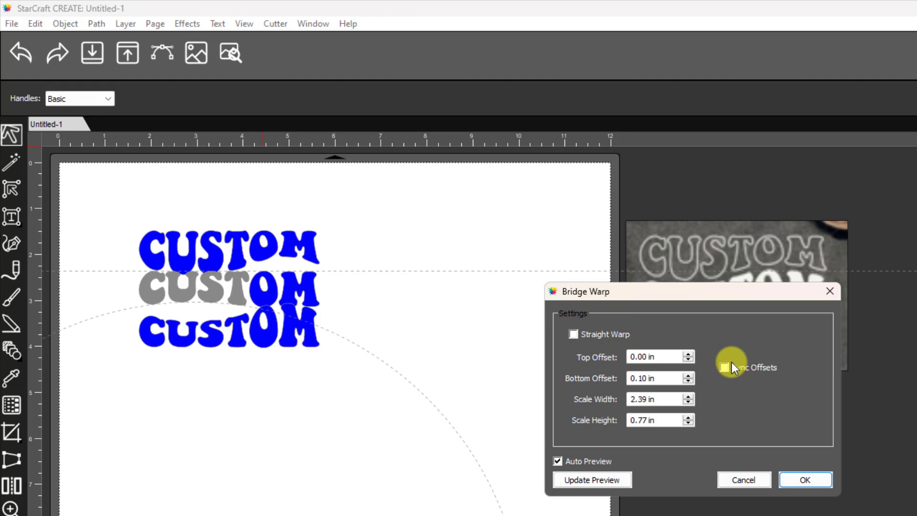
click(724, 368)
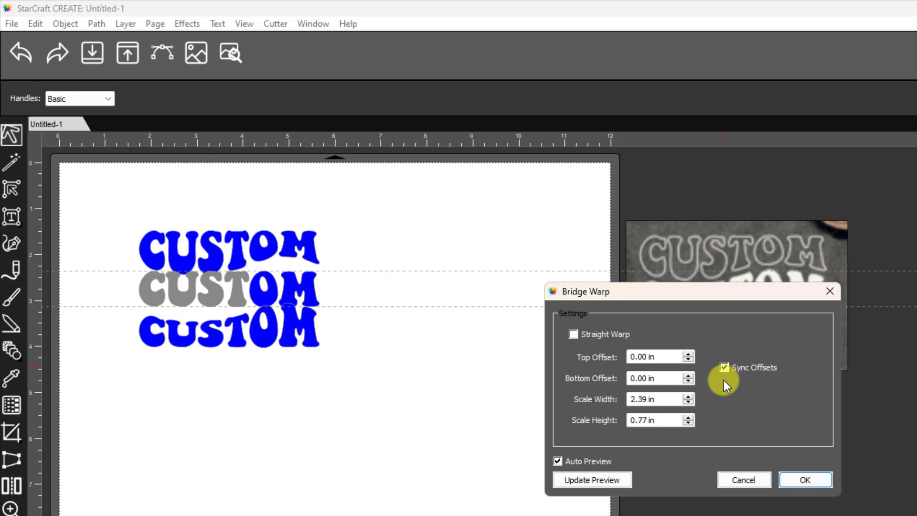
drag(711, 288, 529, 340)
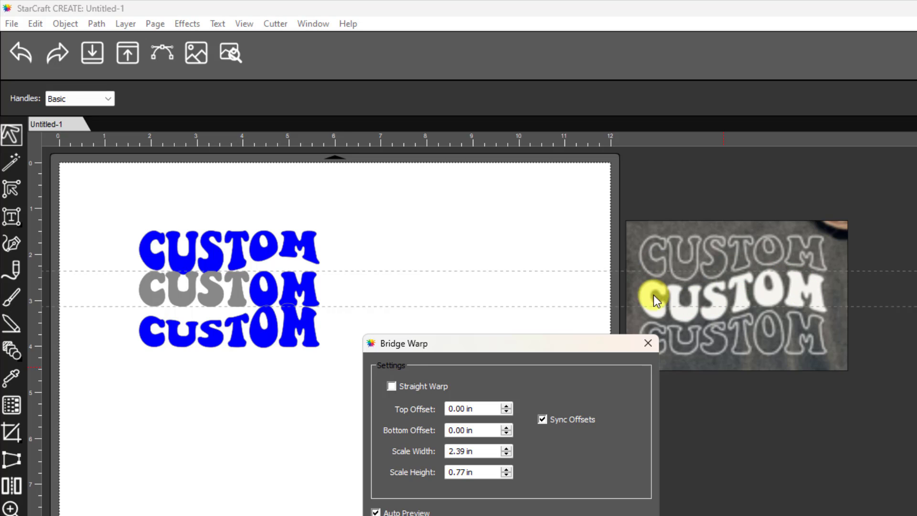
click(507, 428)
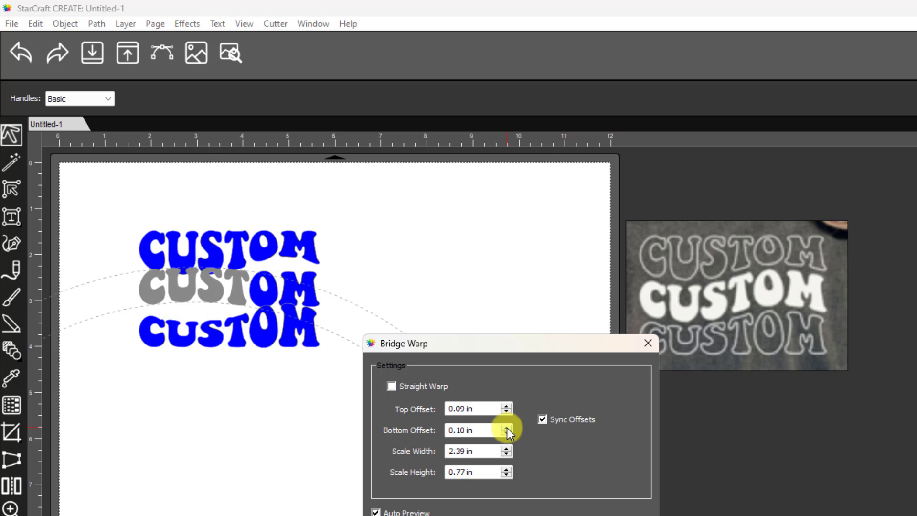
click(506, 427)
click(505, 432)
click(505, 433)
click(505, 432)
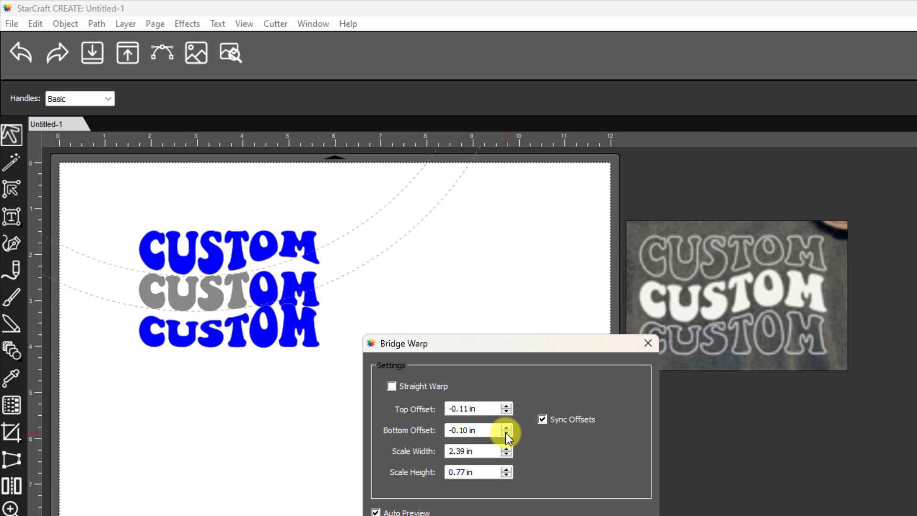
click(505, 433)
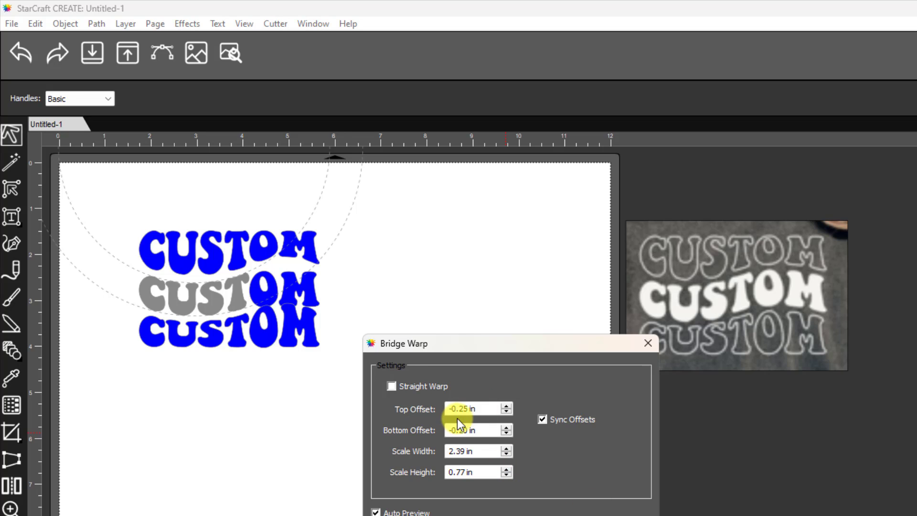
click(540, 515)
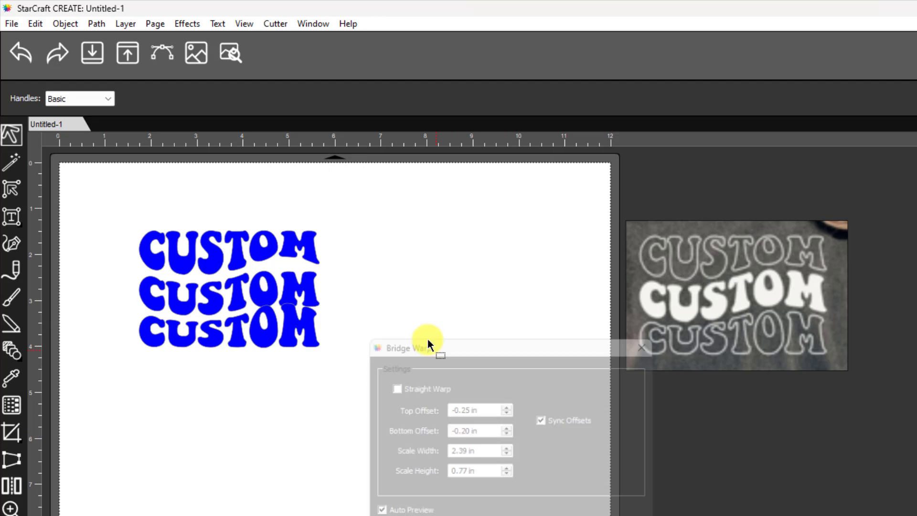
Apply a Bridge Warp with synced offsets and a bottom offset of 0.20 in to the letters OM in the middle row.
drag(362, 311, 242, 265)
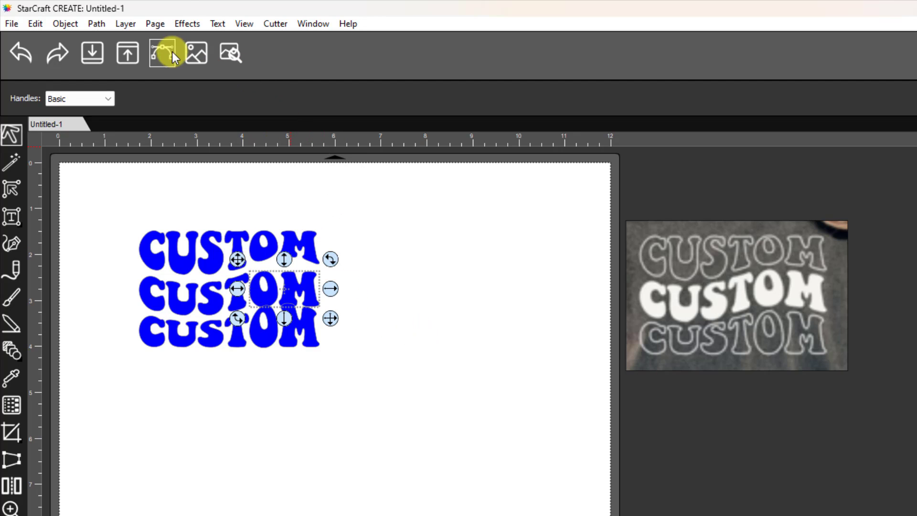
click(185, 23)
click(234, 72)
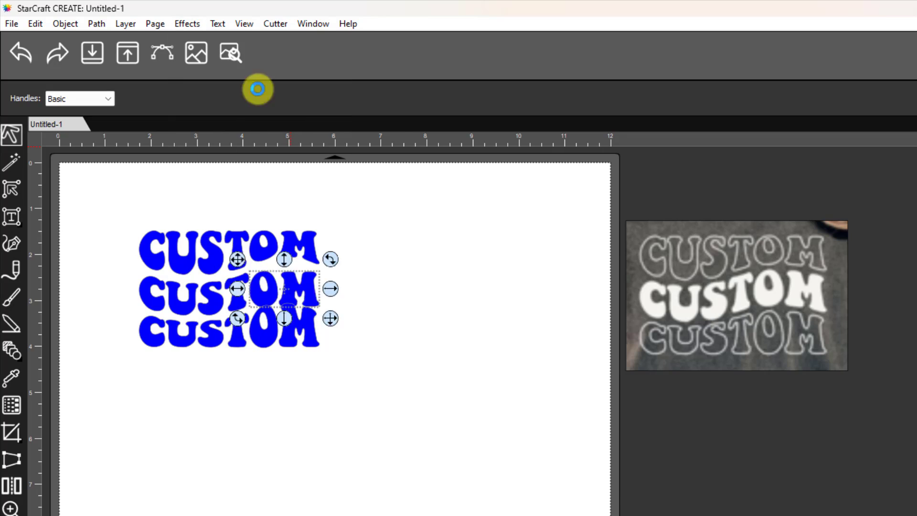
click(725, 367)
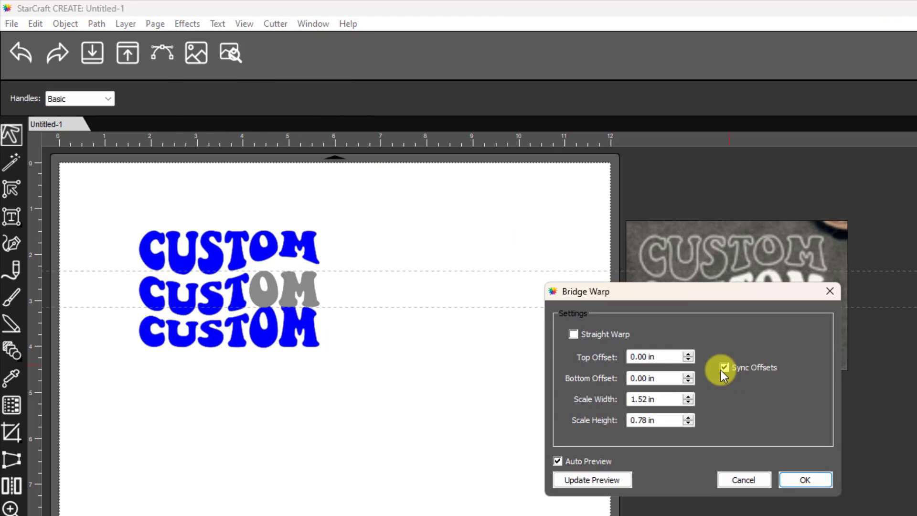
click(688, 376)
click(688, 375)
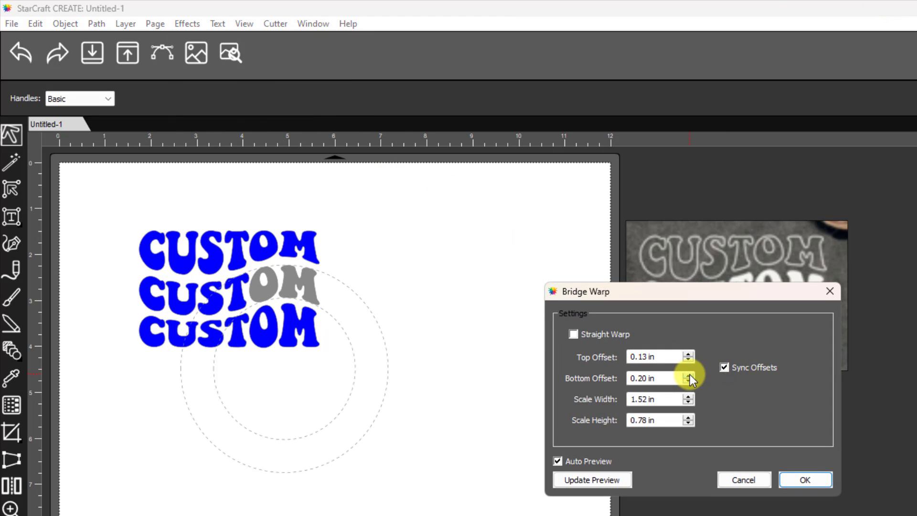
click(803, 479)
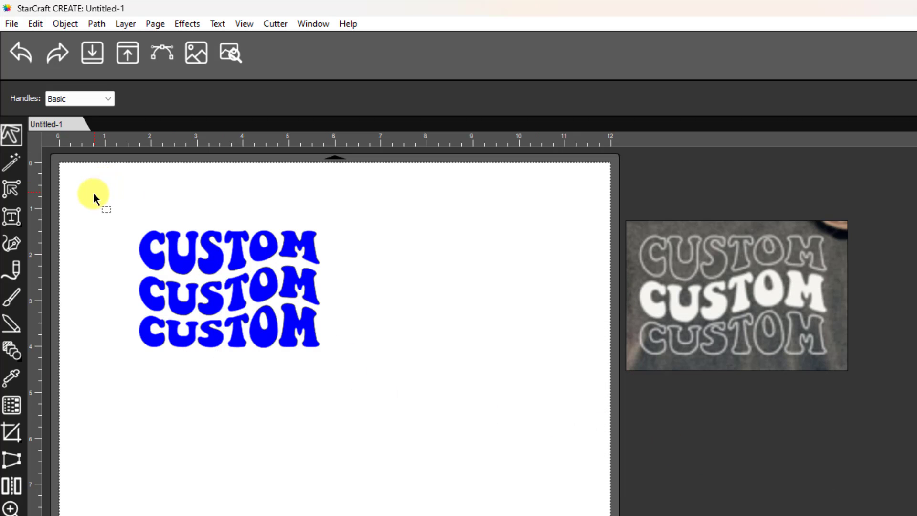
Nudge the top CUSTOM row down and the bottom CUSTOM row up, closer to the middle row.
drag(93, 193, 355, 280)
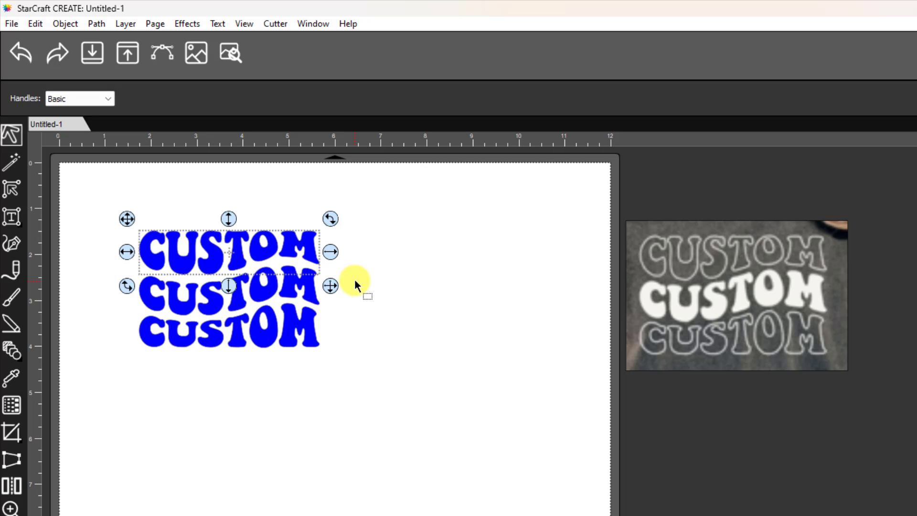
key(Down)
drag(373, 407, 94, 297)
key(Up)
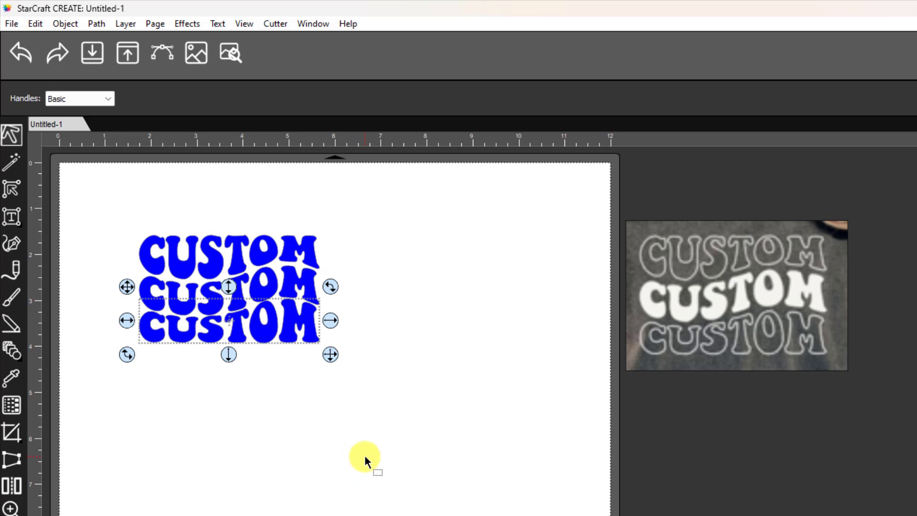
click(366, 454)
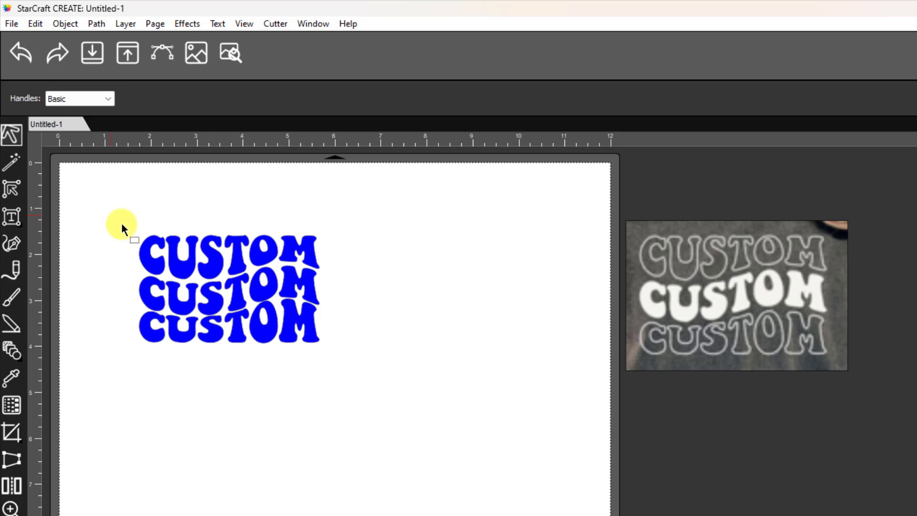
Set the top CUSTOM row's fill to None and its stroke color to blue (0000FF).
drag(118, 213, 345, 282)
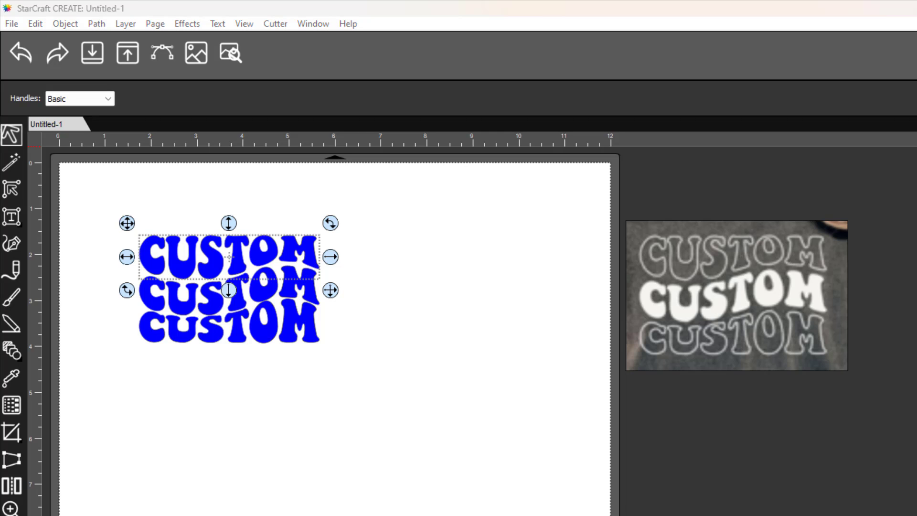
mouse_move(688, 284)
mouse_down()
mouse_move(450, 176)
mouse_move(476, 175)
mouse_up()
click(502, 207)
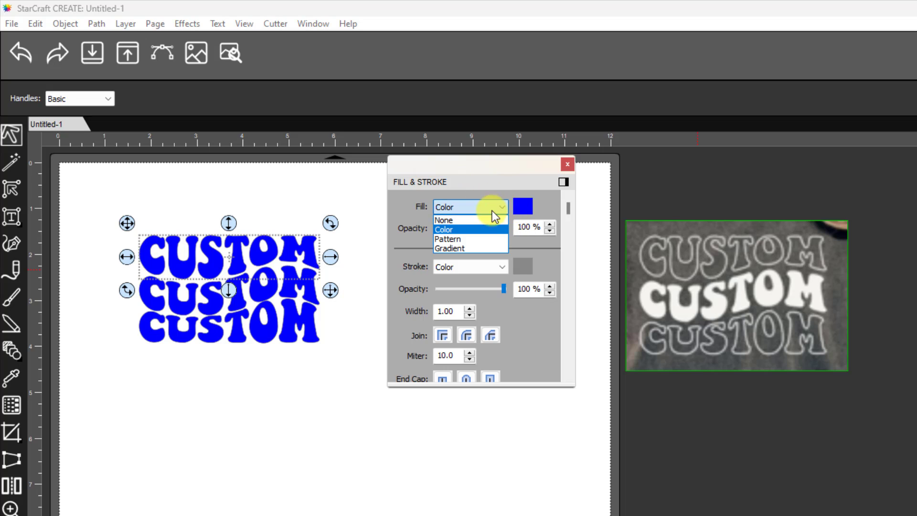
click(475, 221)
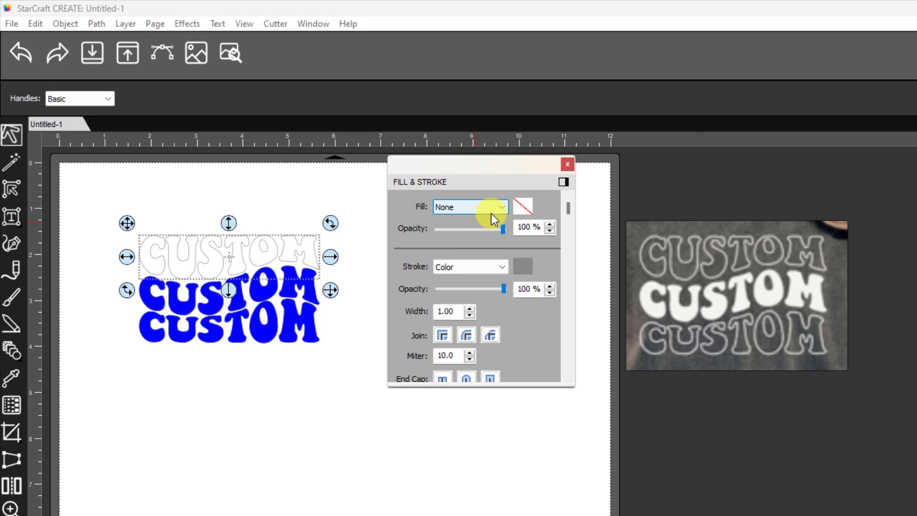
click(522, 267)
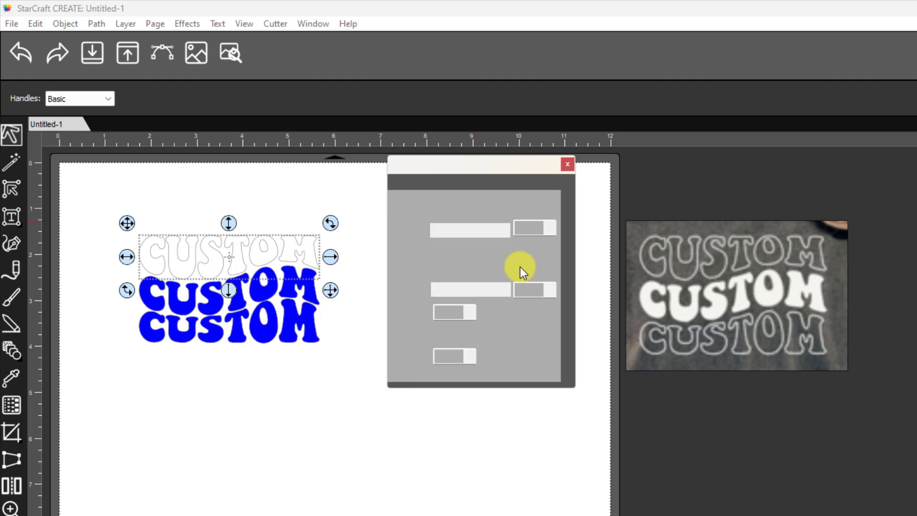
click(702, 293)
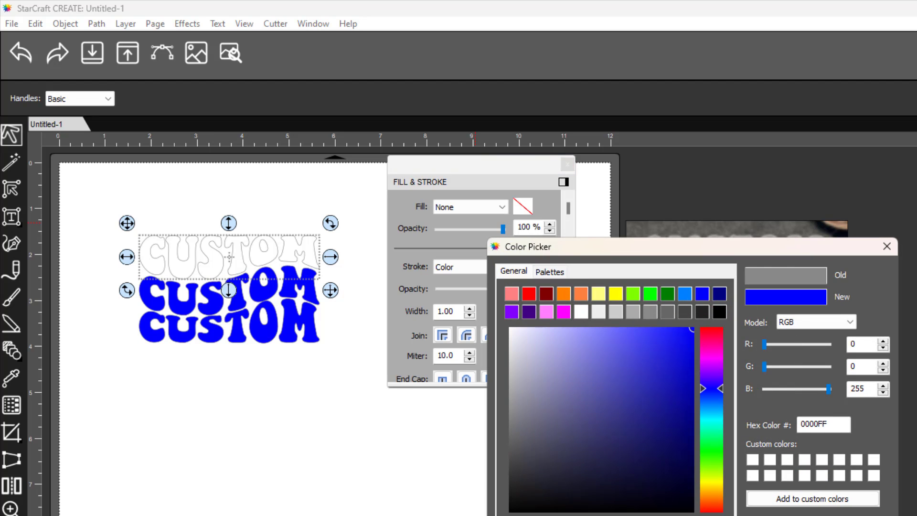
key(Return)
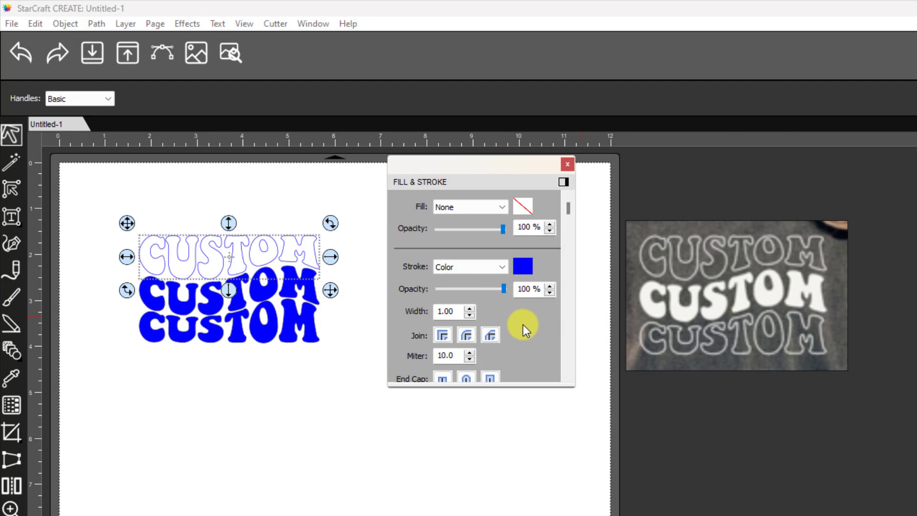
Set the top row's stroke width to 4.00 and convert its stroke to a path.
click(470, 308)
click(470, 308)
click(470, 308)
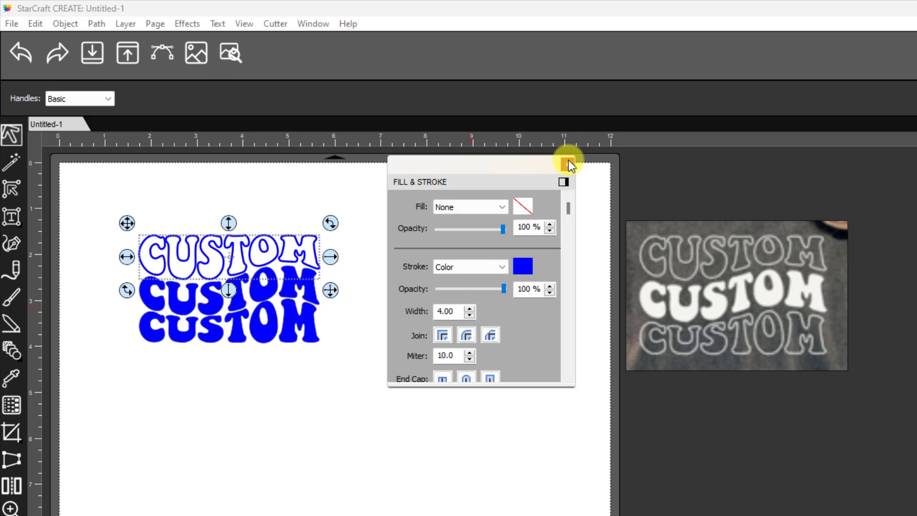
click(96, 23)
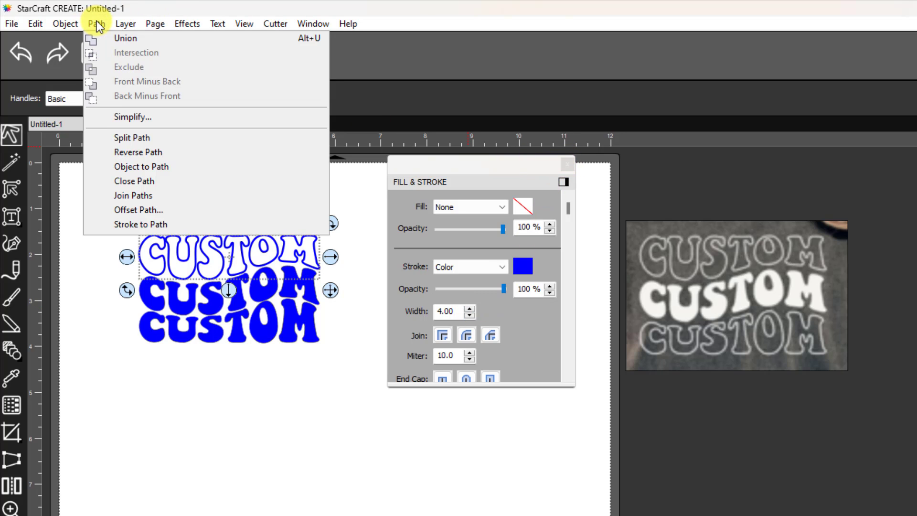
click(127, 224)
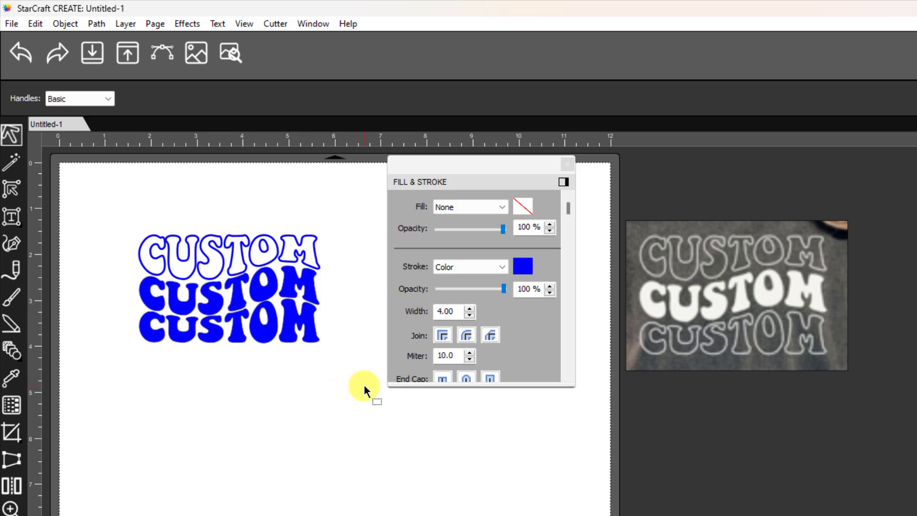
Set the bottom CUSTOM row's fill to None and its stroke color to blue.
drag(344, 371, 80, 293)
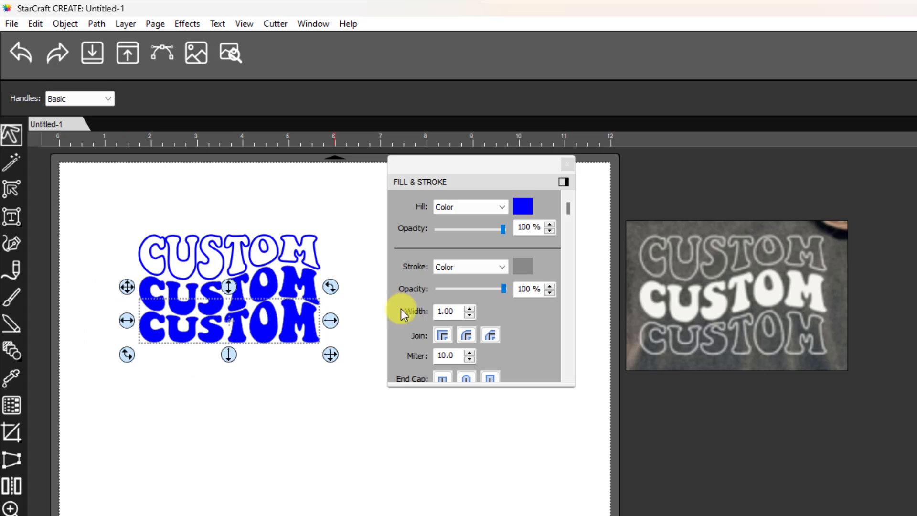
click(504, 206)
click(469, 222)
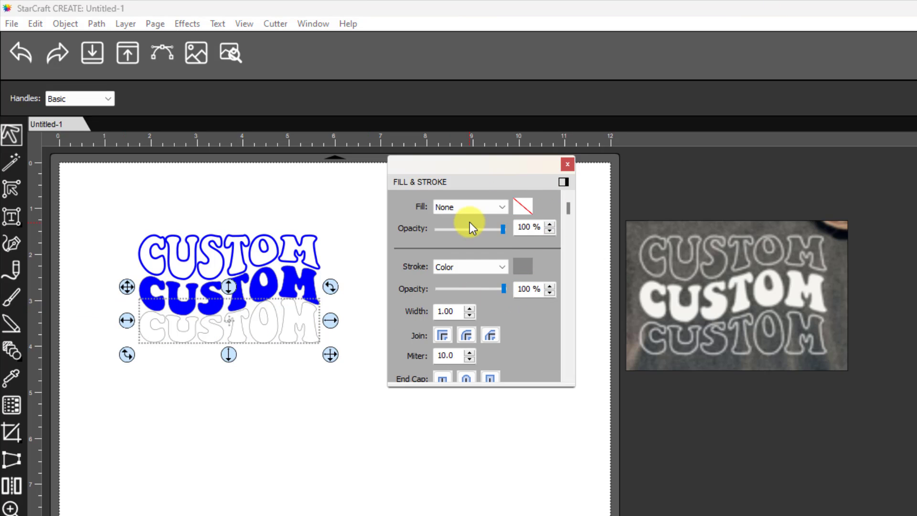
click(521, 267)
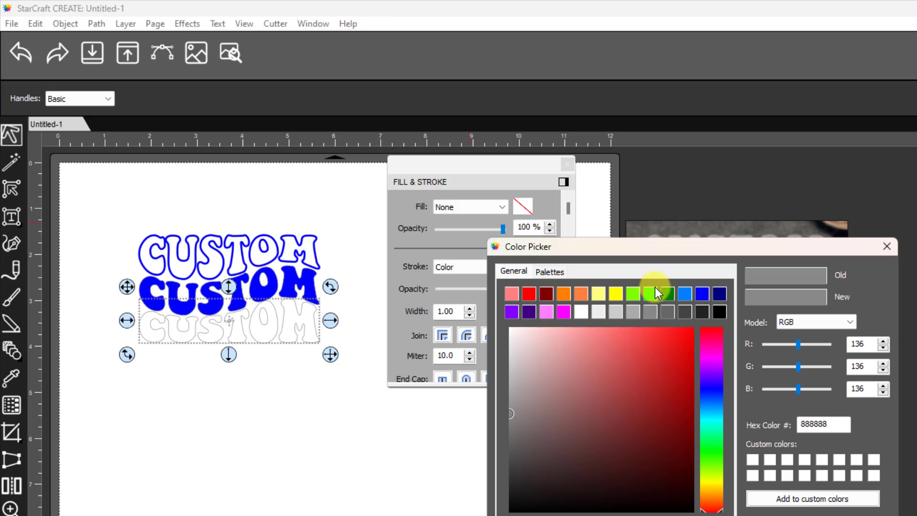
click(698, 292)
click(859, 515)
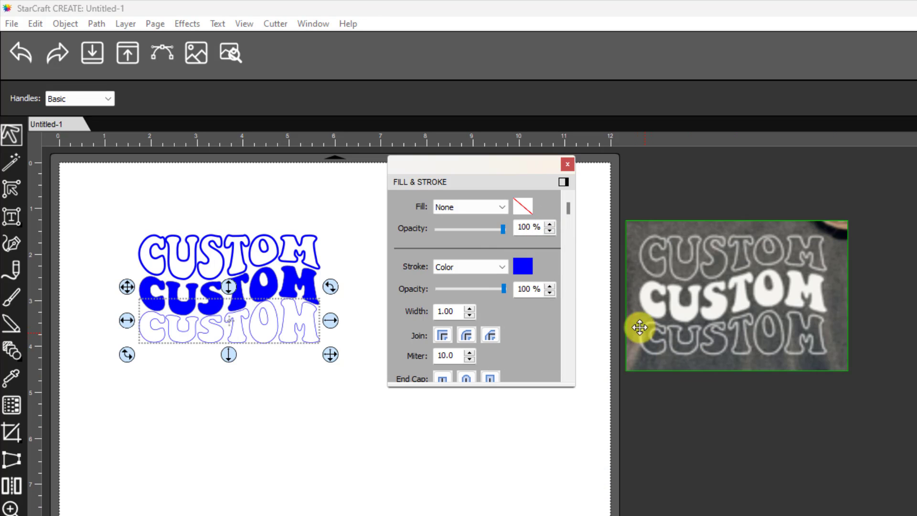
Set the bottom row's stroke width to 4.00, convert its stroke to a path and deselect it.
click(469, 307)
click(469, 307)
click(469, 308)
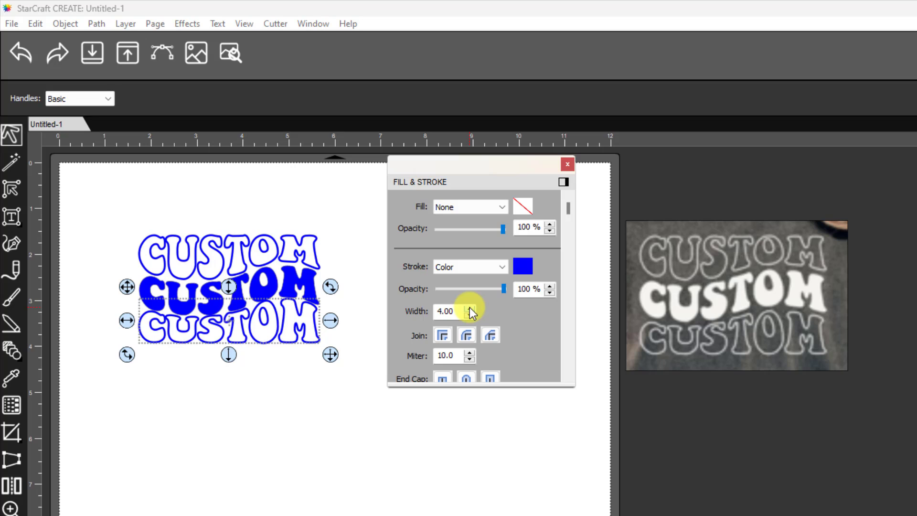
click(101, 25)
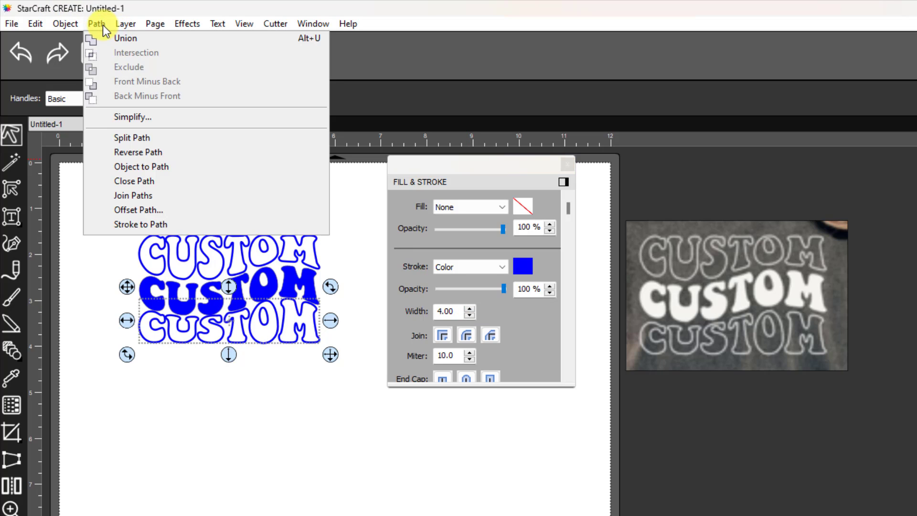
click(151, 223)
click(251, 442)
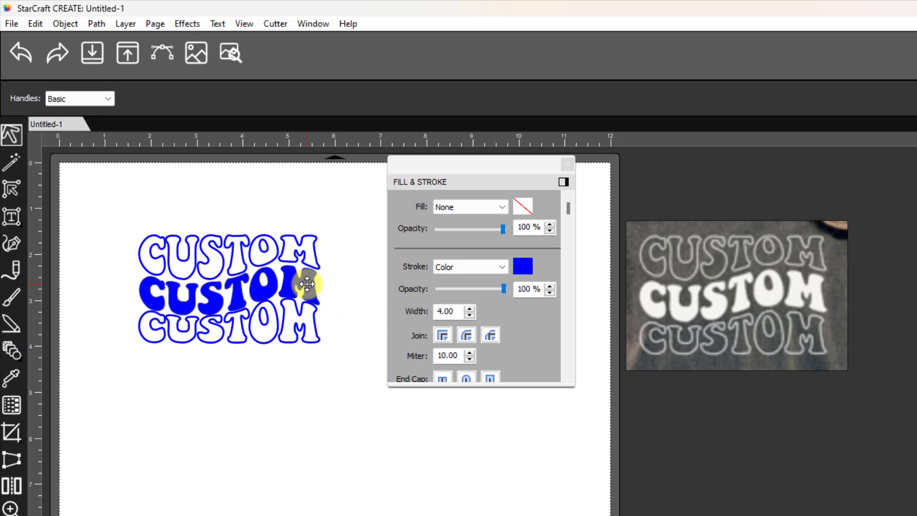
Set the middle CUSTOM row's stroke to None, keeping its solid blue fill, and deselect it.
drag(350, 317, 122, 256)
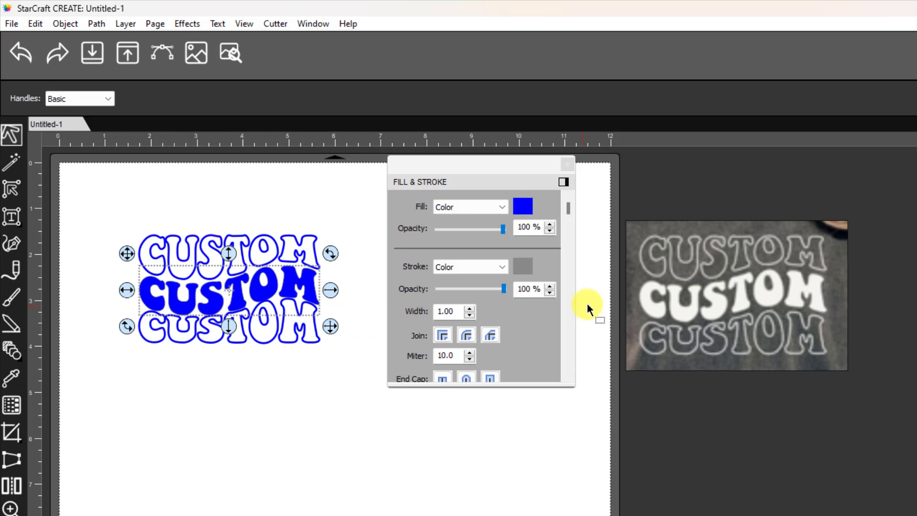
click(501, 267)
click(459, 280)
click(346, 391)
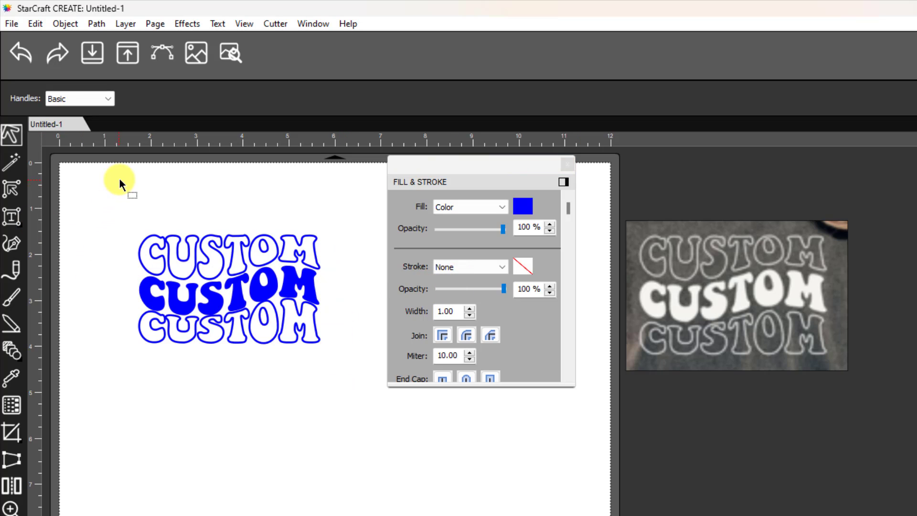
Select the three stacked C letters and distribute their space vertically.
drag(116, 193, 172, 374)
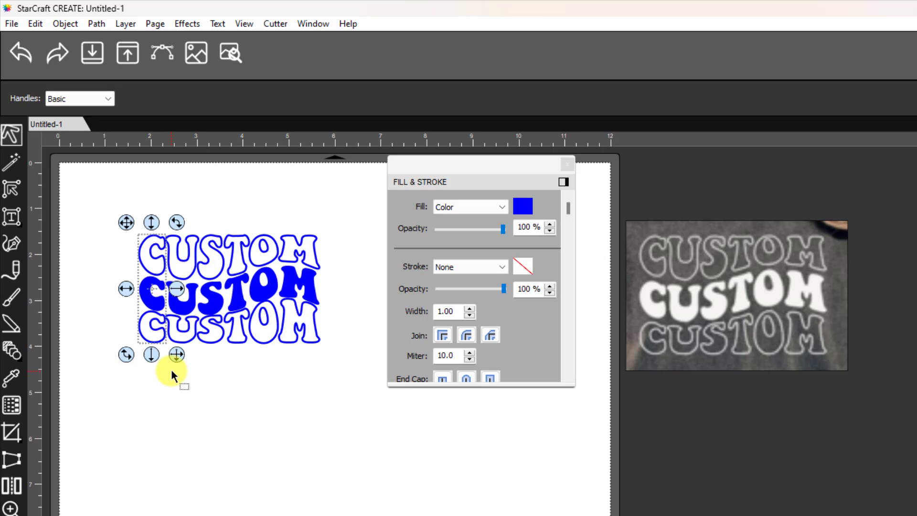
click(64, 23)
mouse_move(115, 88)
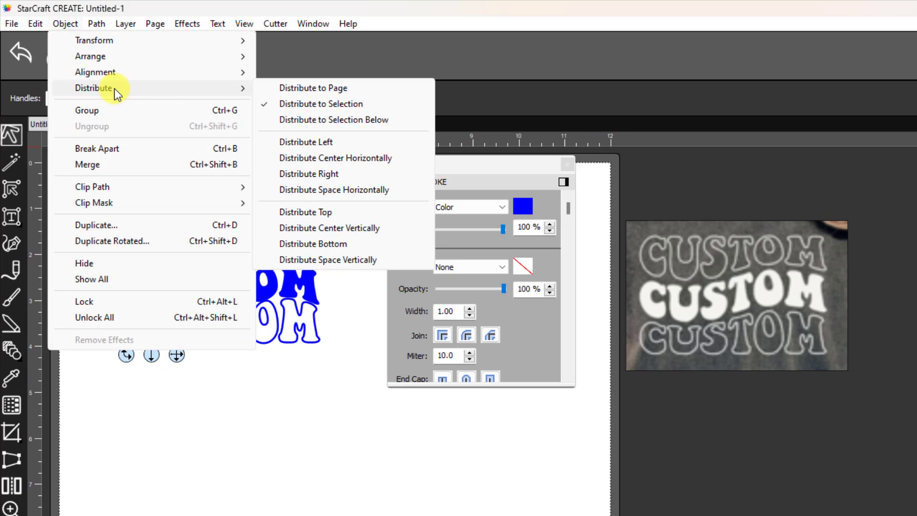
click(350, 258)
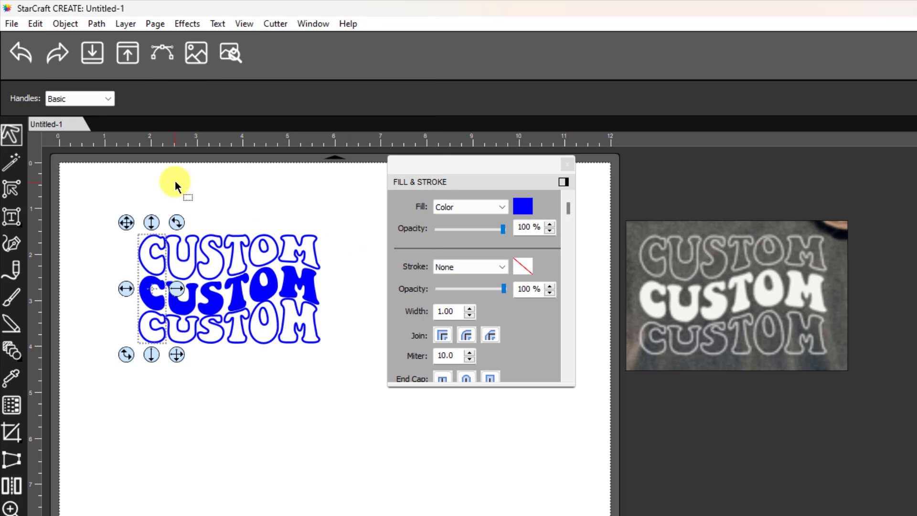
Distribute the space vertically between the three stacked U letters and deselect them.
drag(167, 203, 210, 389)
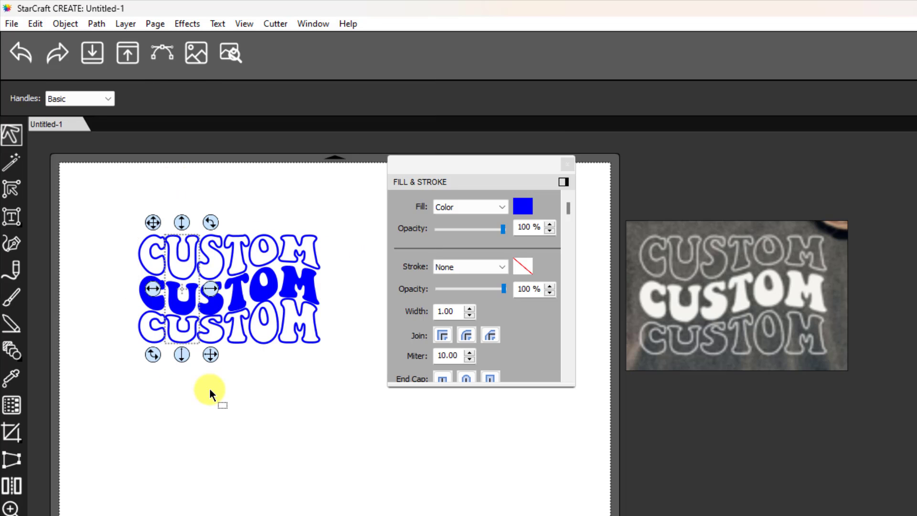
click(62, 24)
mouse_move(102, 88)
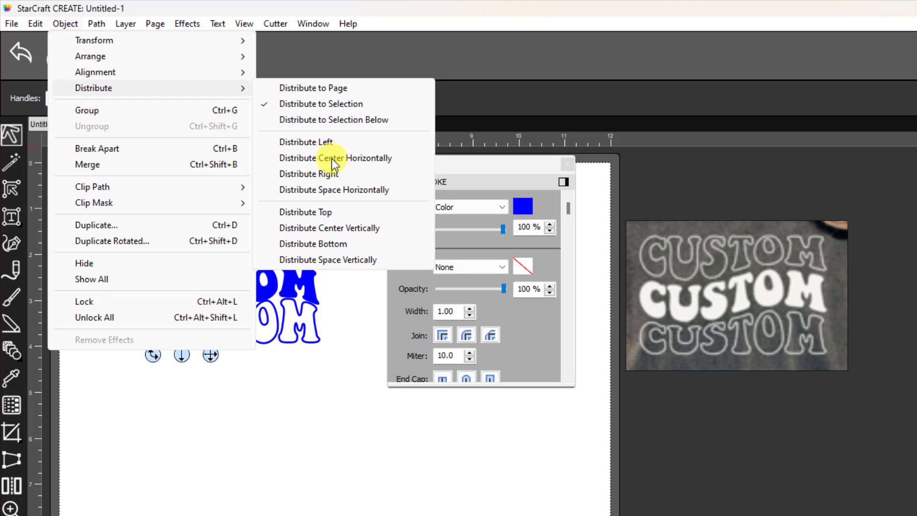
click(335, 259)
click(178, 207)
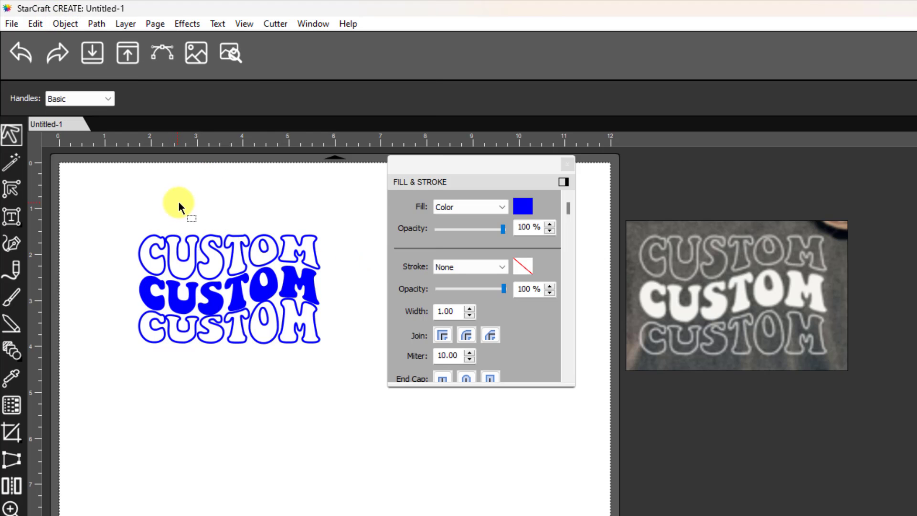
Select the three stacked S letters and distribute their space vertically.
drag(179, 203, 232, 364)
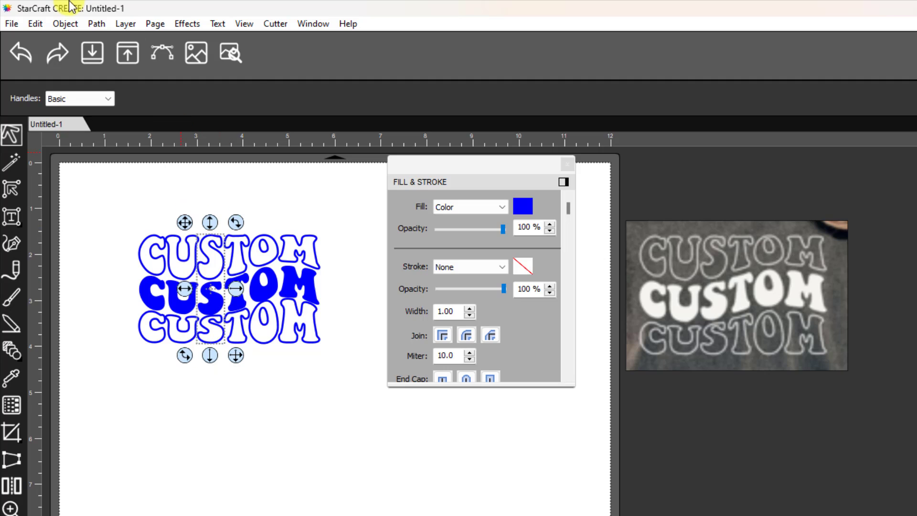
click(71, 26)
mouse_move(84, 87)
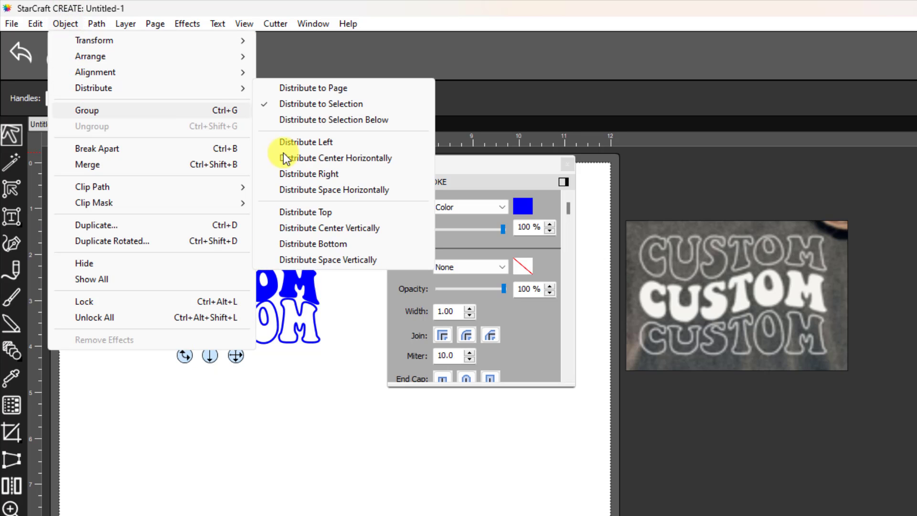
click(364, 259)
Distribute the space vertically between the three stacked T letters and deselect them.
drag(203, 188, 259, 375)
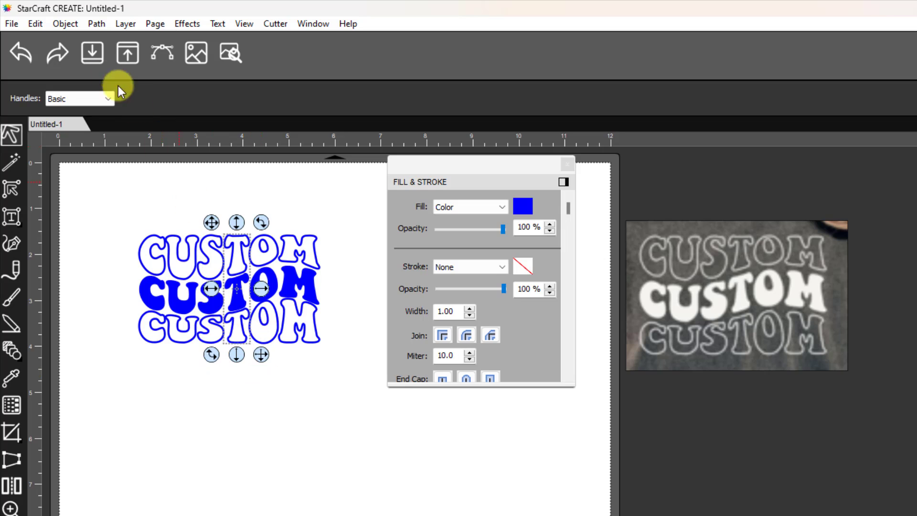
click(72, 24)
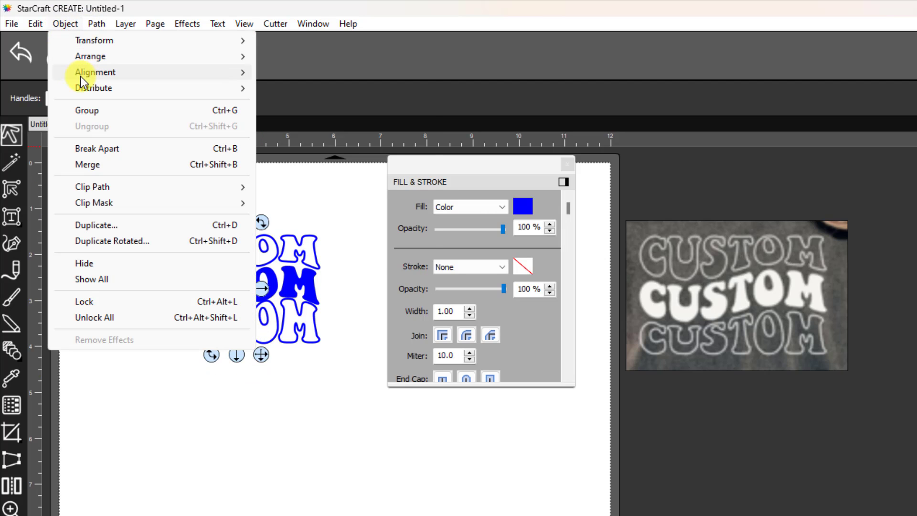
mouse_move(81, 87)
click(355, 259)
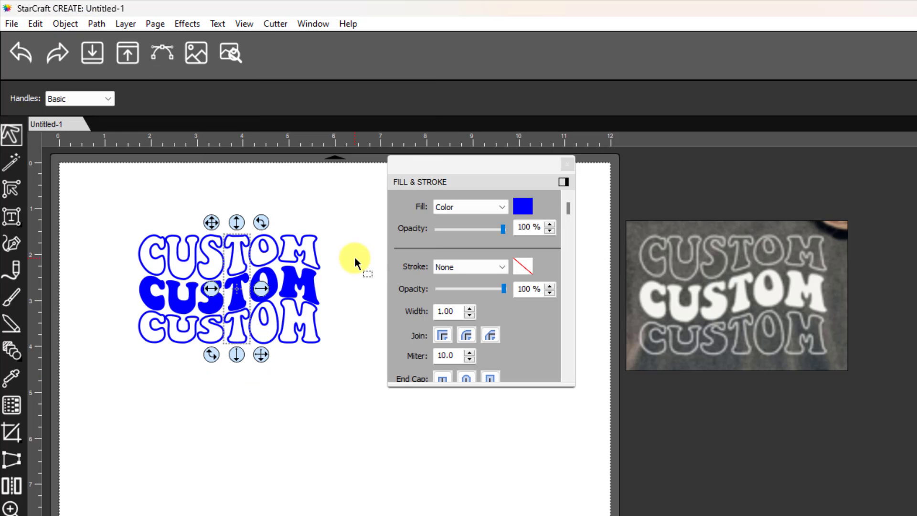
click(276, 196)
Distribute the space vertically between the three stacked O letters and deselect them.
drag(238, 202, 283, 370)
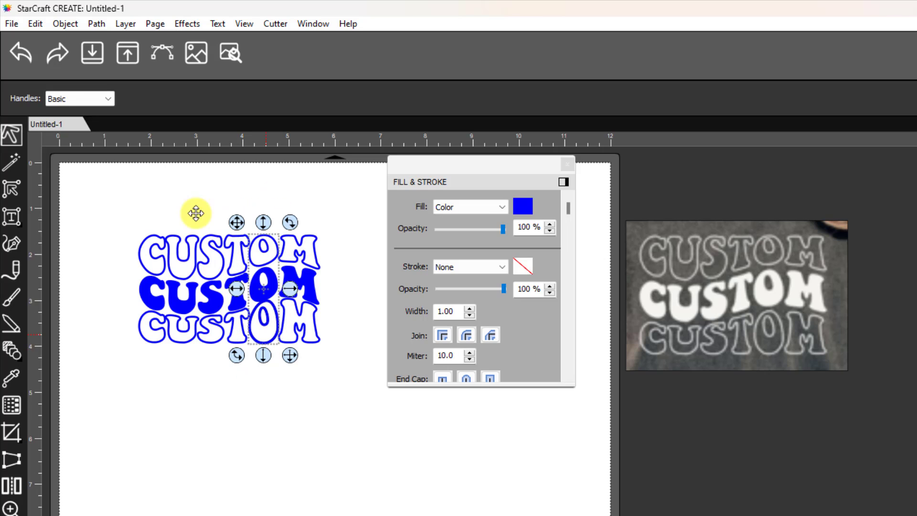
click(72, 24)
mouse_move(122, 90)
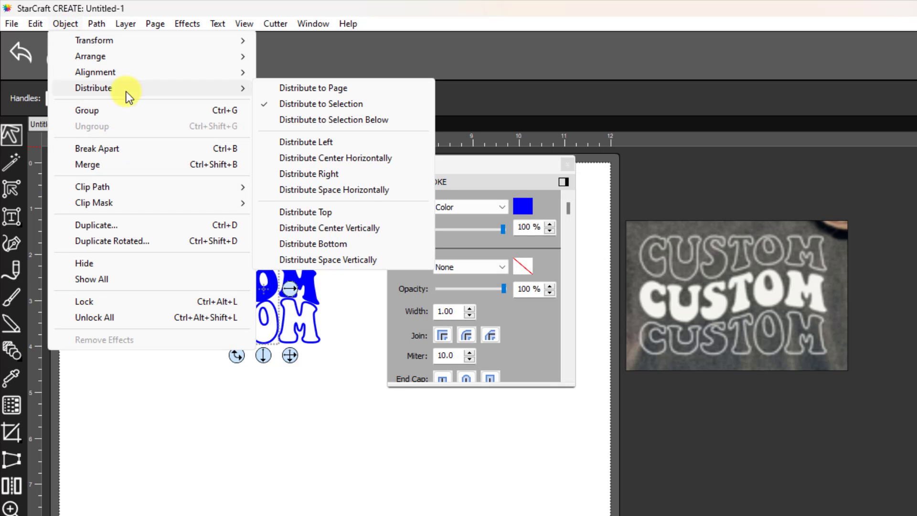
click(325, 260)
click(274, 214)
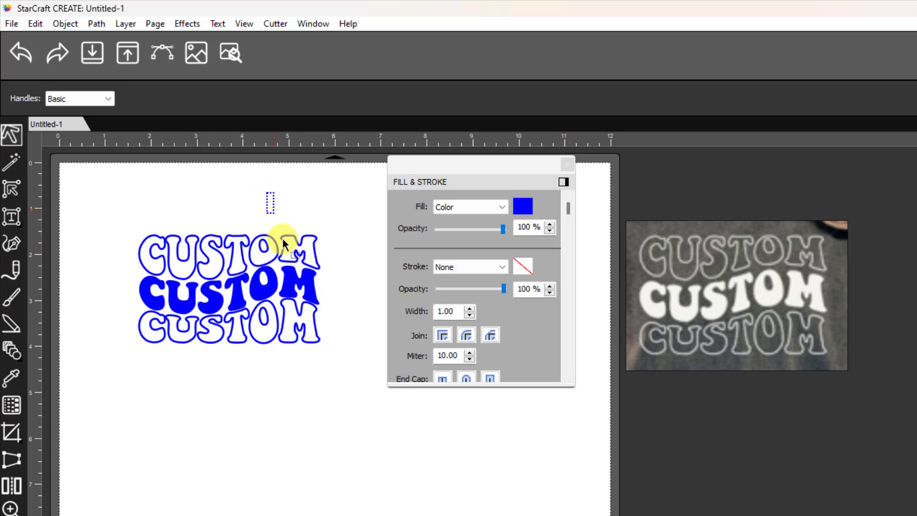
Distribute the space vertically between the three stacked M letters and deselect them.
drag(267, 191, 353, 382)
click(64, 22)
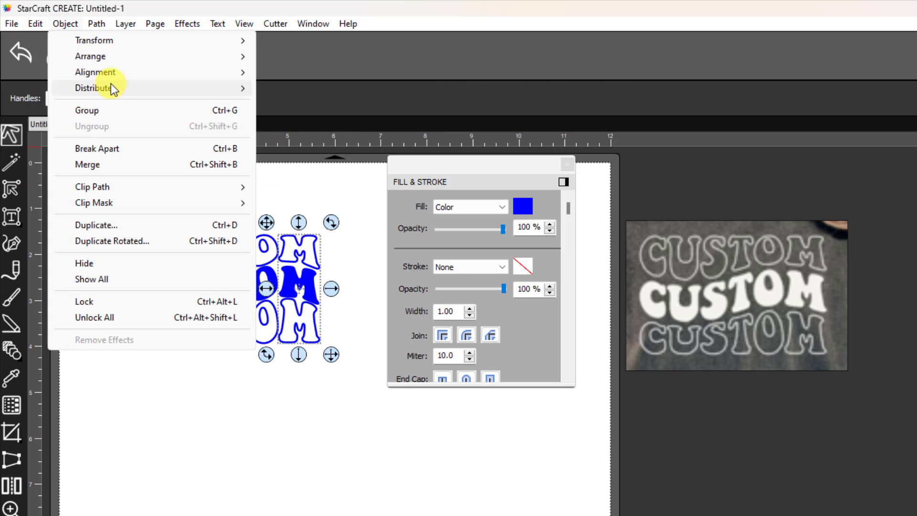
mouse_move(108, 90)
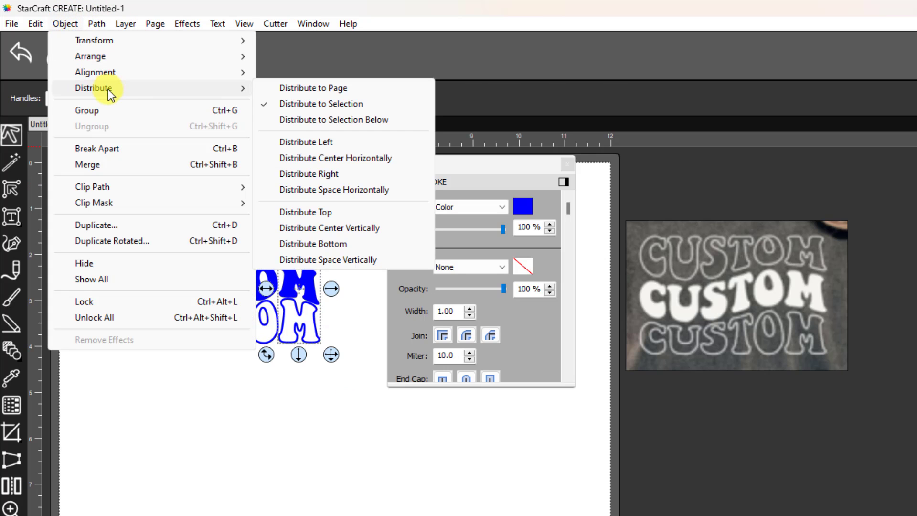
click(329, 259)
click(380, 424)
Move the Fill & Stroke panel out of the way and place the reference picture on the page beside the CUSTOM text.
drag(522, 166, 558, 444)
mouse_move(731, 300)
mouse_down()
mouse_move(645, 273)
mouse_move(546, 283)
mouse_move(525, 306)
mouse_up()
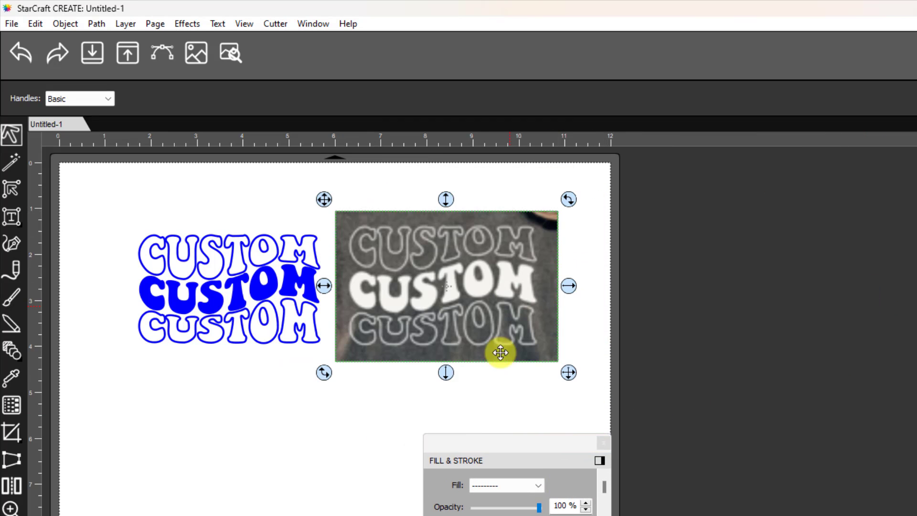
click(305, 424)
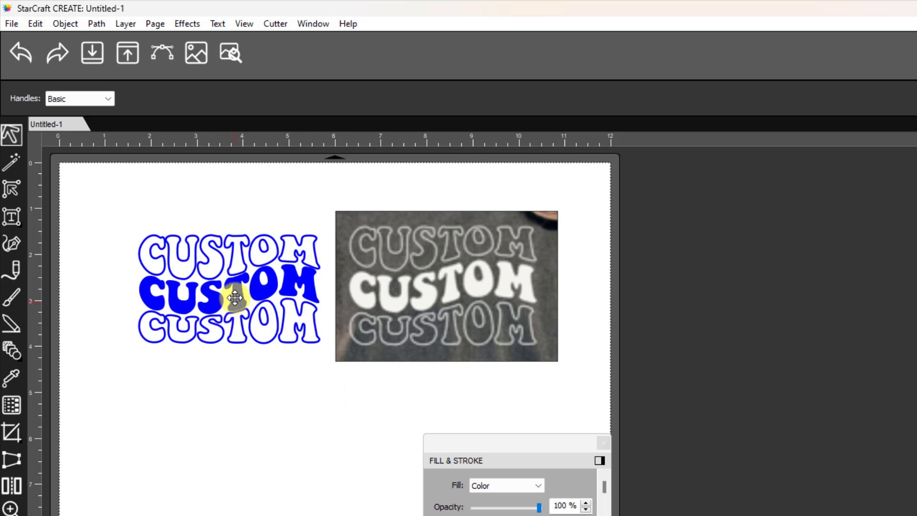
Select the outlined bottom CUSTOM row and nudge it down slightly, away from the solid middle row.
drag(340, 379, 81, 291)
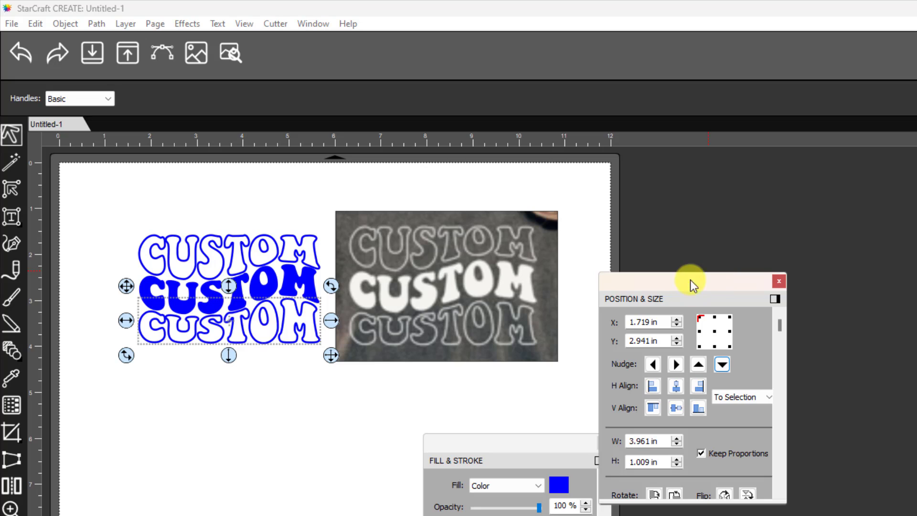
drag(691, 285, 662, 207)
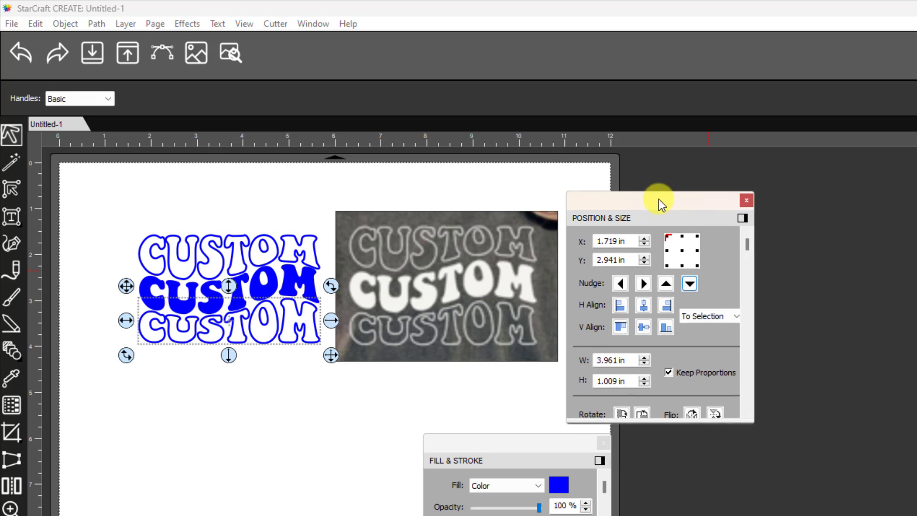
click(693, 285)
click(693, 285)
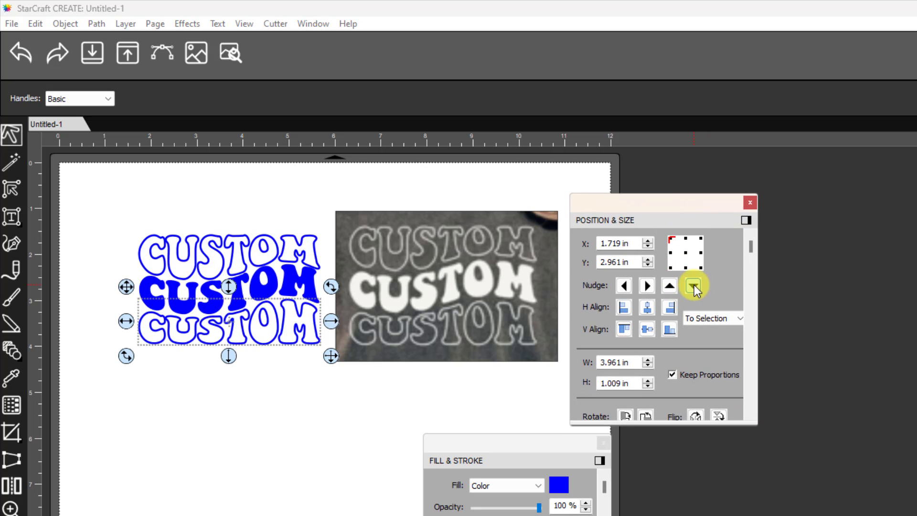
click(693, 285)
Select the outlined top CUSTOM row, nudge it up slightly from the middle row and deselect it.
drag(116, 196, 330, 286)
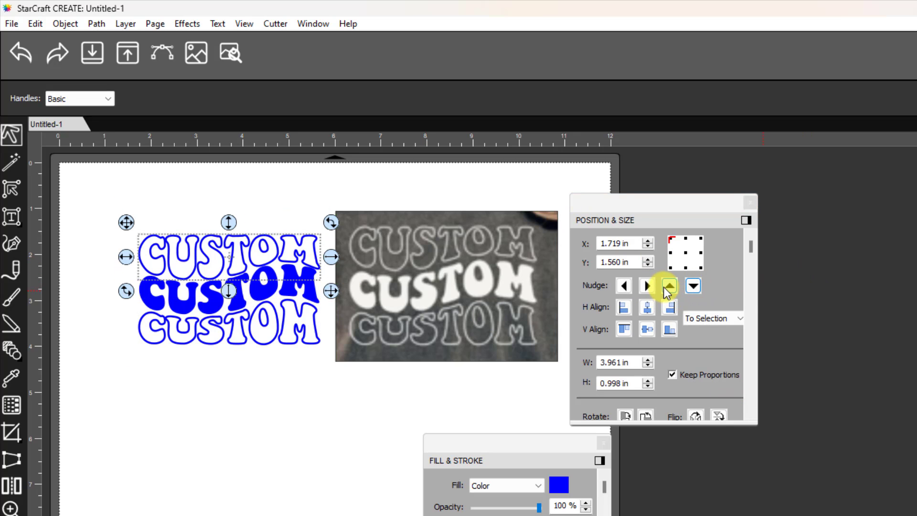
click(665, 286)
click(664, 286)
click(170, 151)
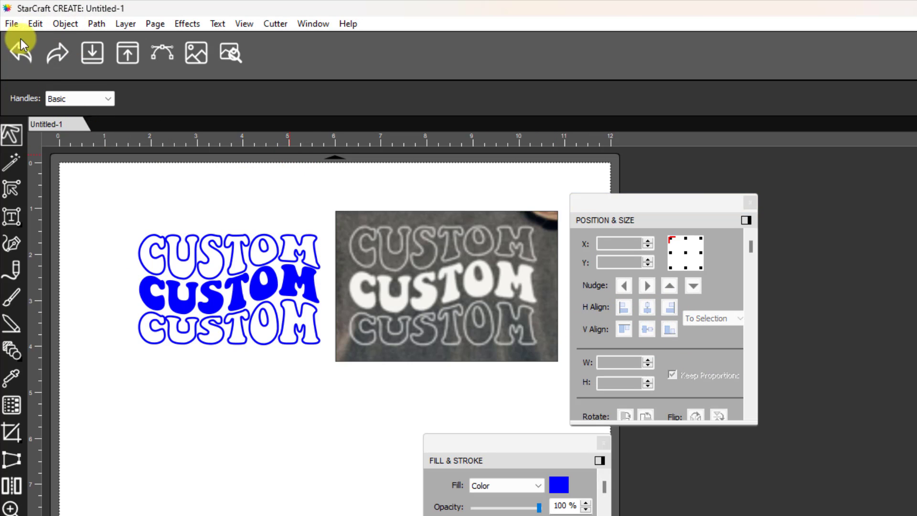
Review the nudge and arrow key increment settings in the editing preferences, then close the preferences.
click(38, 24)
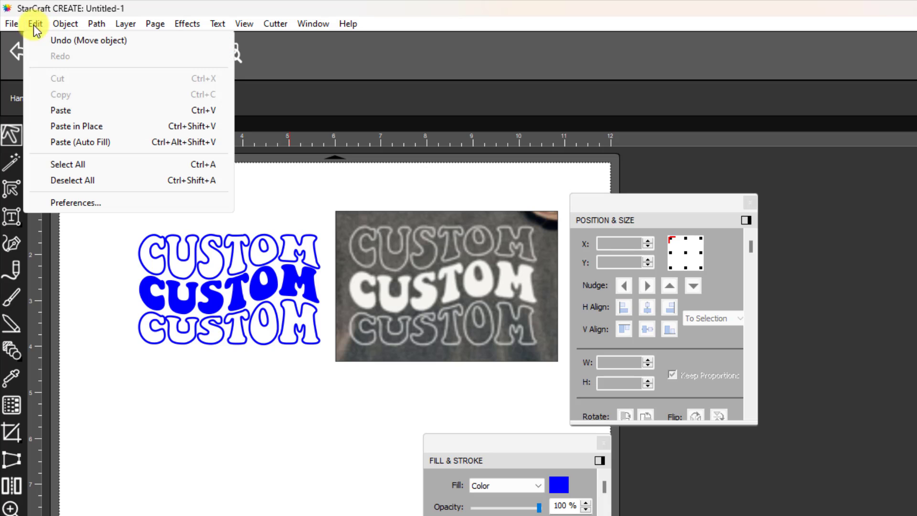
click(57, 201)
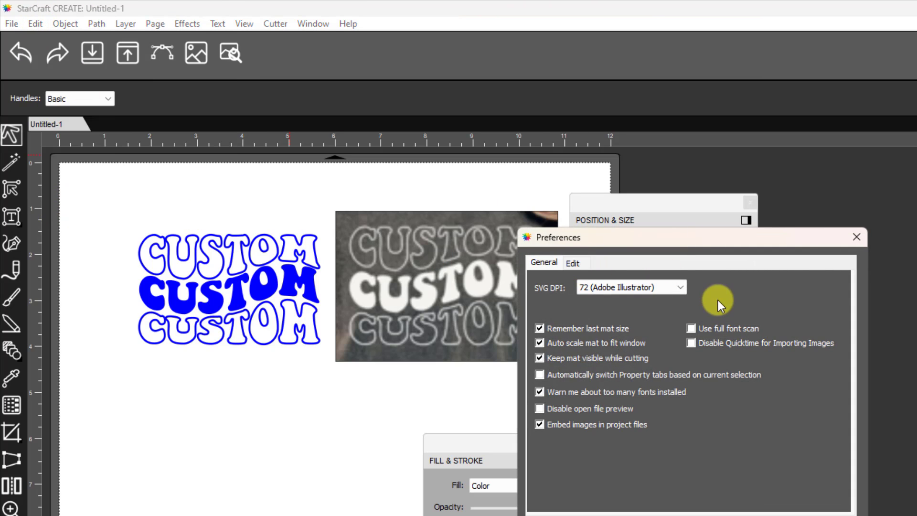
click(573, 263)
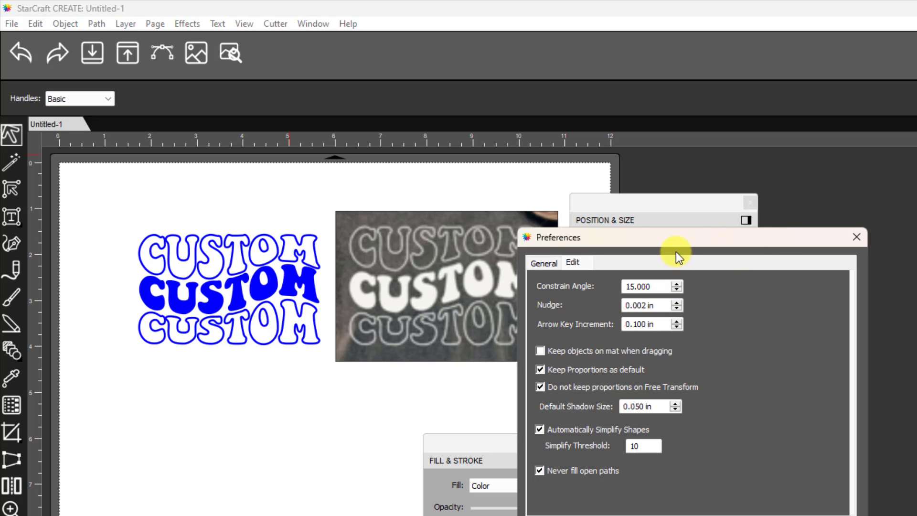
drag(674, 237, 696, 233)
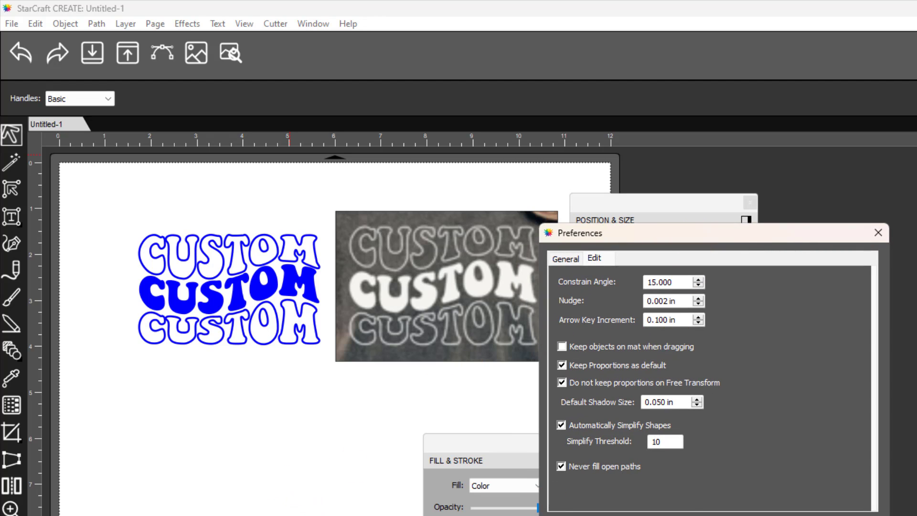
click(614, 513)
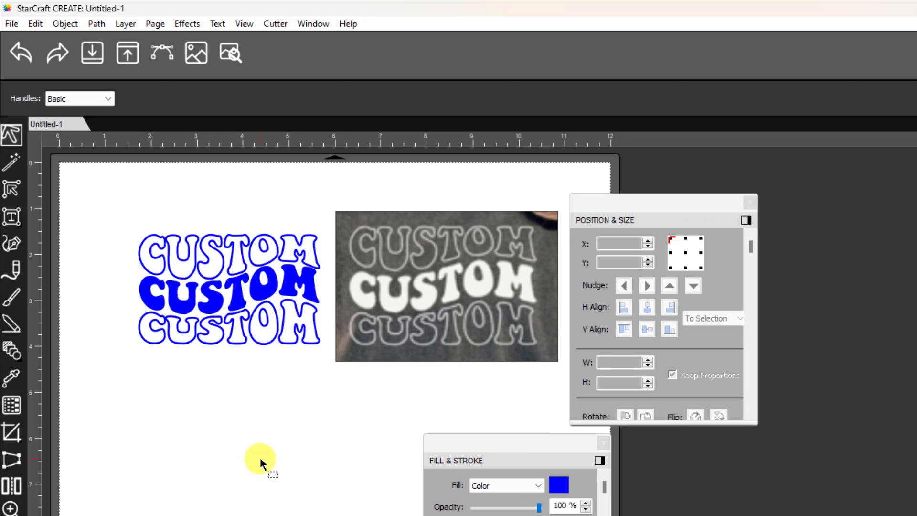